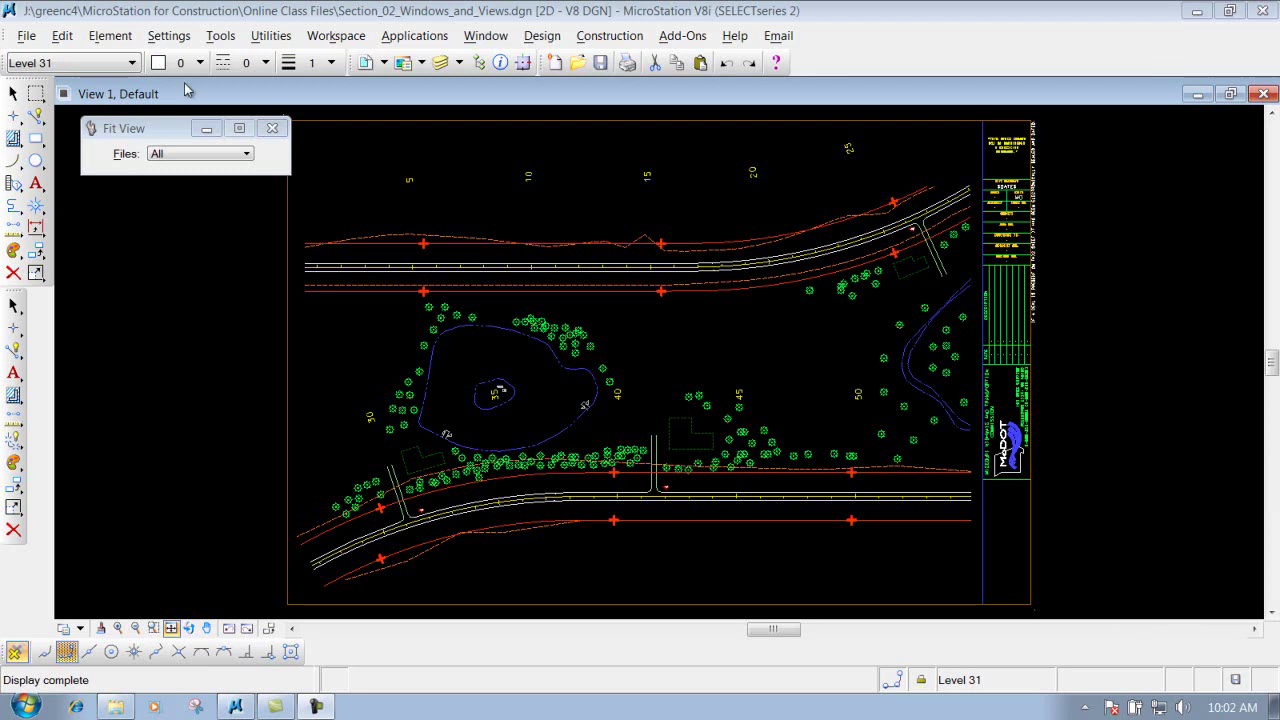
Open Saved Views - View 1 from the Utilities menu and reposition the dialog
{"action": "left_click", "coordinate": [272, 36]}
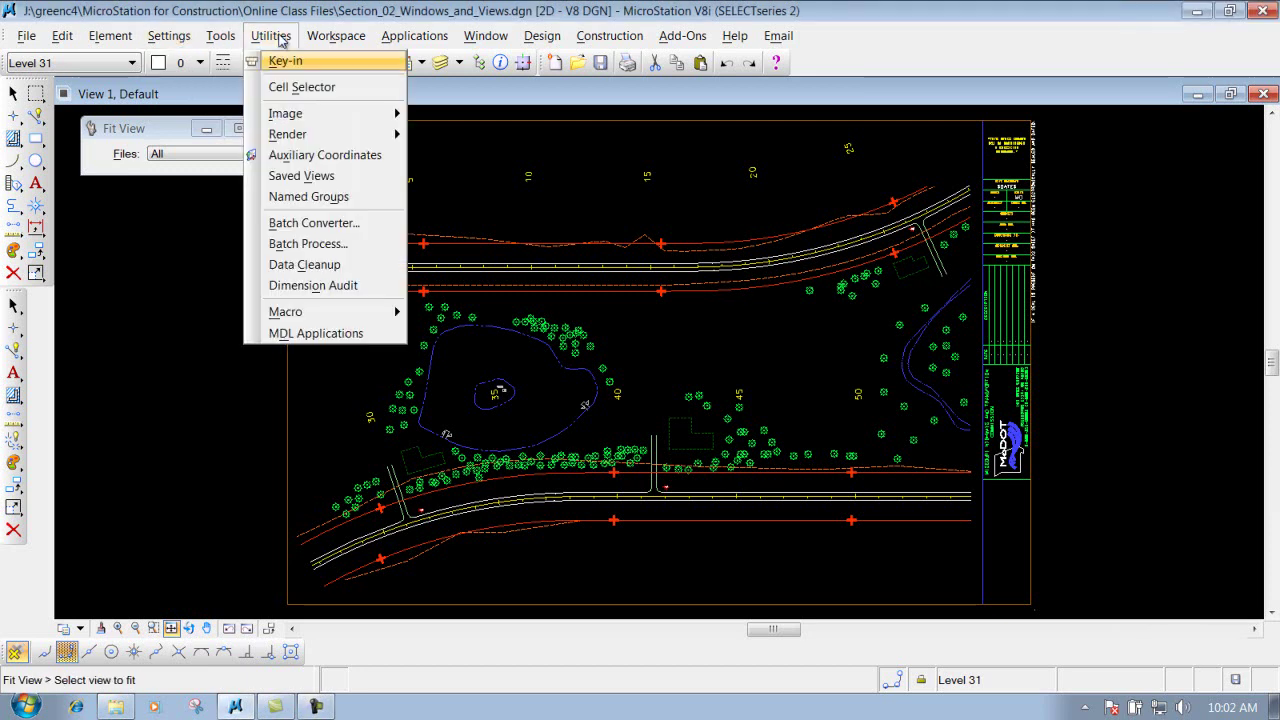
{"action": "left_click", "coordinate": [307, 178]}
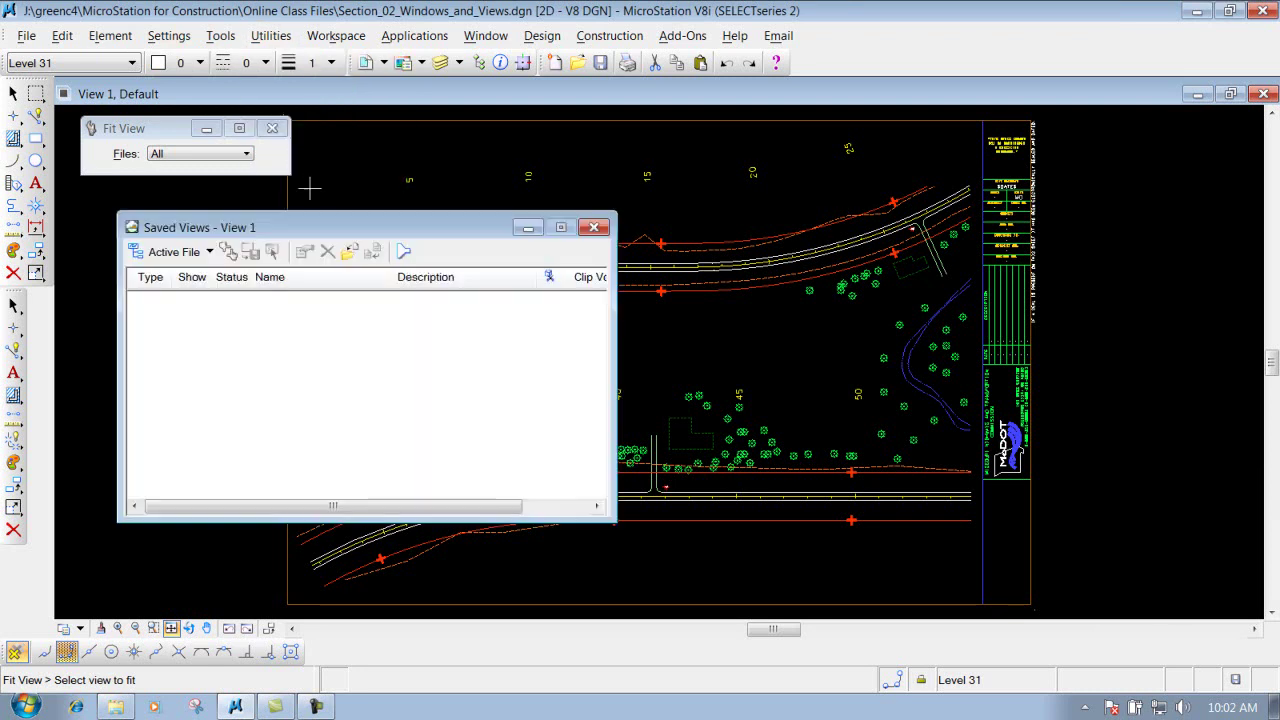
{"action": "left_click_drag", "start_coordinate": [311, 226], "coordinate": [289, 220]}
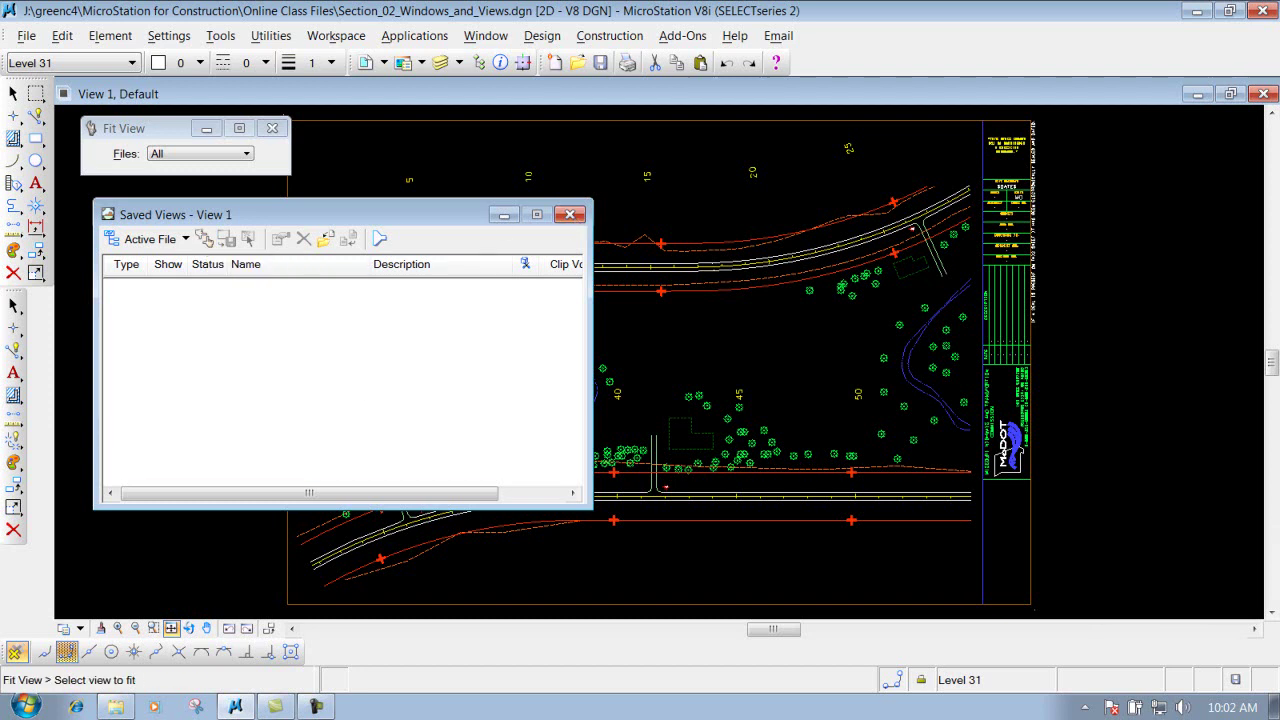
Window-zoom View 1 onto the lower-road entrance, then shift the Saved Views dialog left
{"action": "left_click_drag", "start_coordinate": [493, 221], "coordinate": [1059, 227]}
{"action": "left_click", "coordinate": [153, 628]}
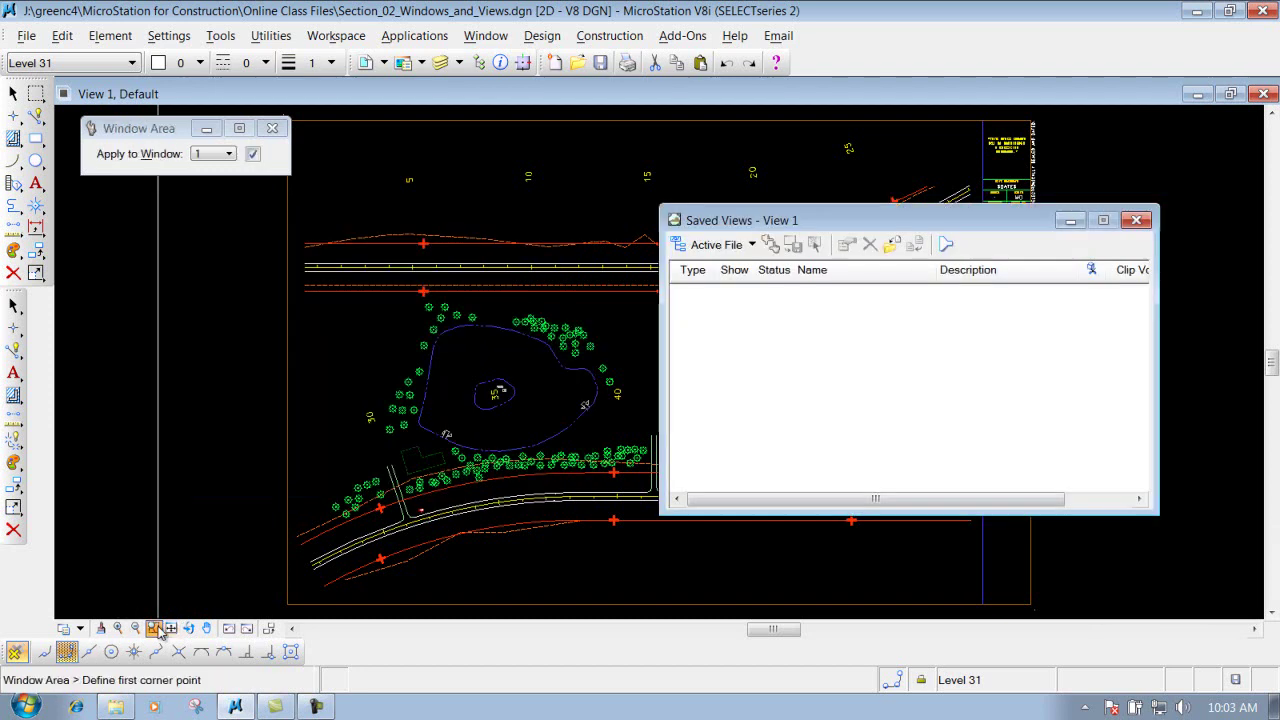
{"action": "left_click", "coordinate": [361, 489]}
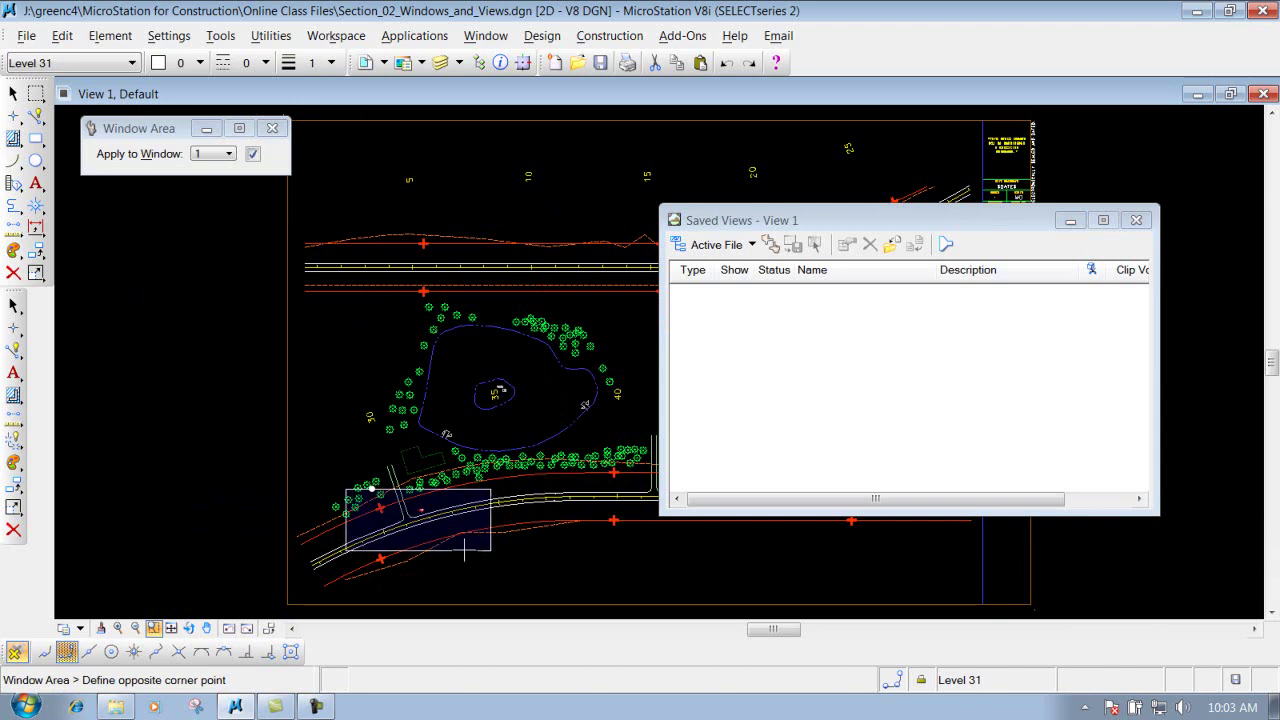
{"action": "left_click", "coordinate": [486, 545]}
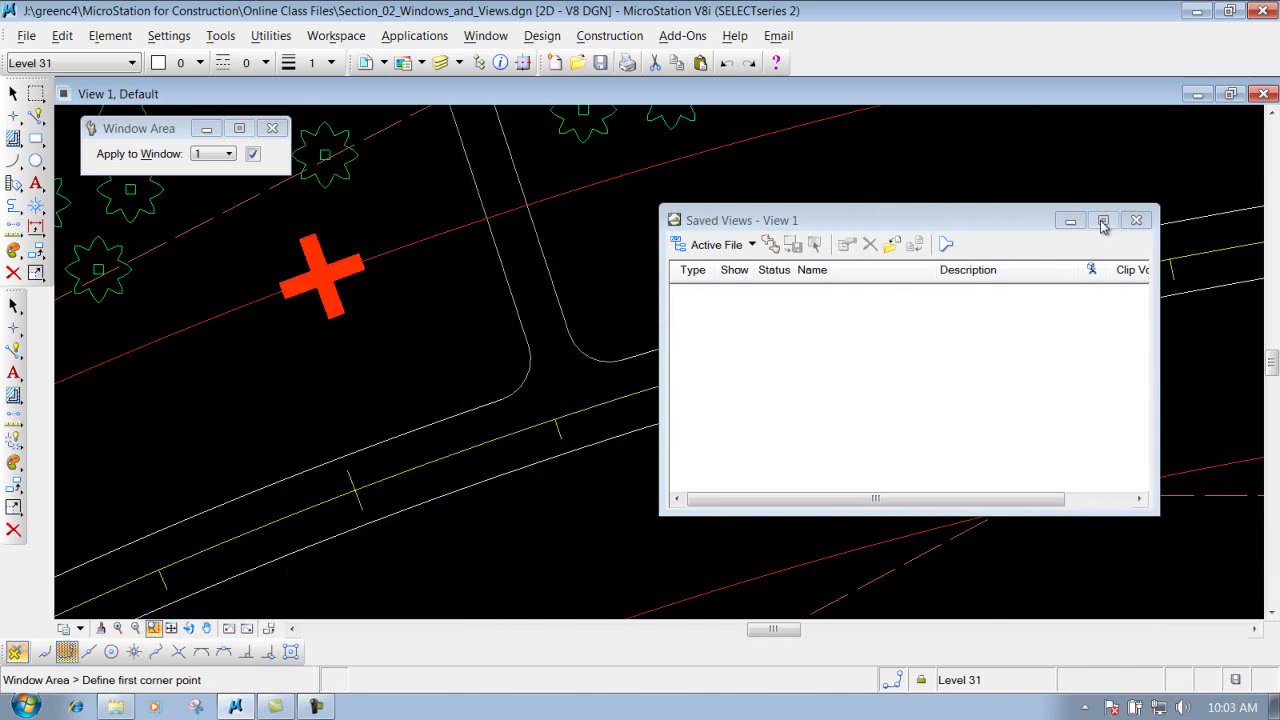
{"action": "left_click", "coordinate": [1002, 352]}
{"action": "left_click_drag", "start_coordinate": [1000, 220], "coordinate": [456, 281]}
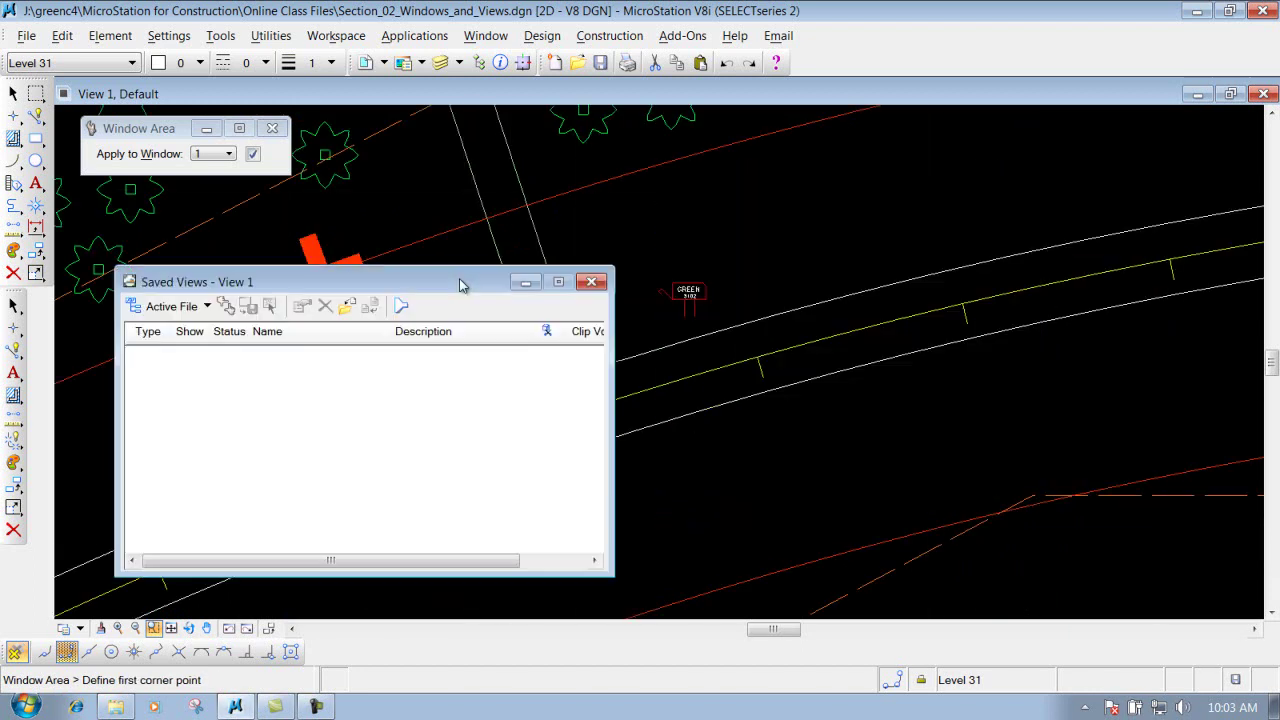
Set up a From View saved view of type Saved View named 'Green Entrance', no description
{"action": "left_click", "coordinate": [226, 306]}
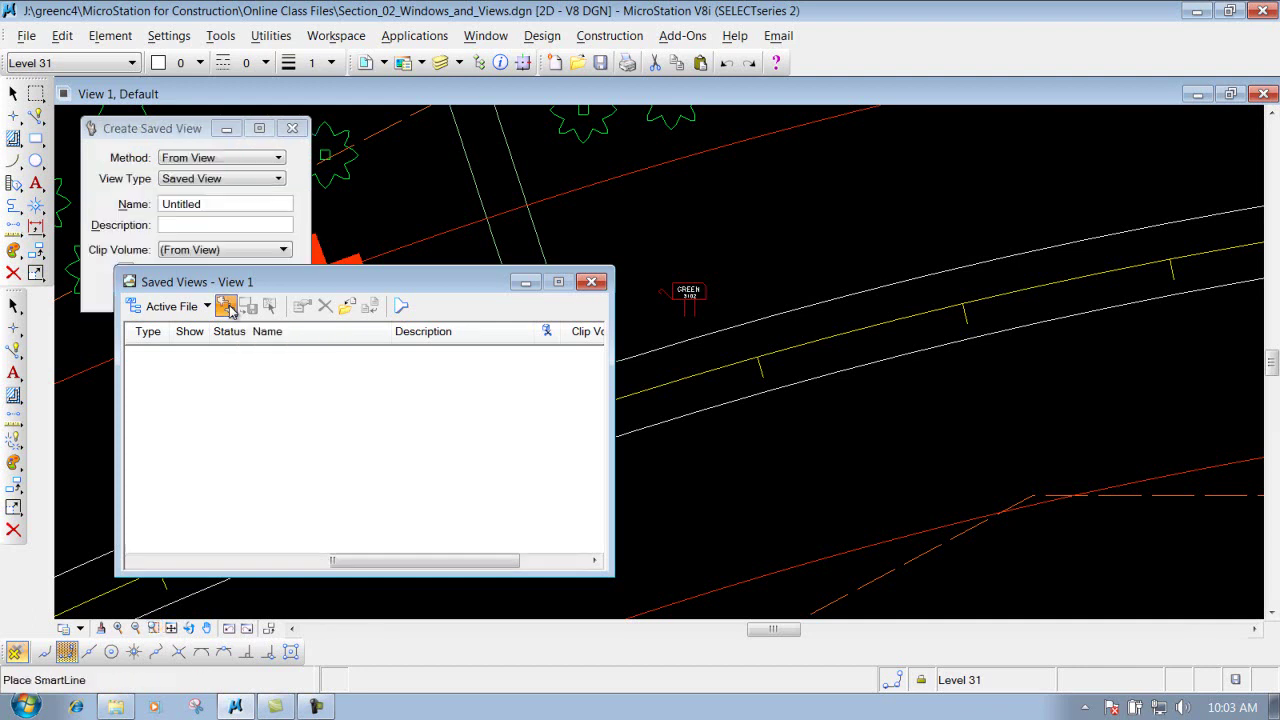
{"action": "left_click", "coordinate": [236, 161]}
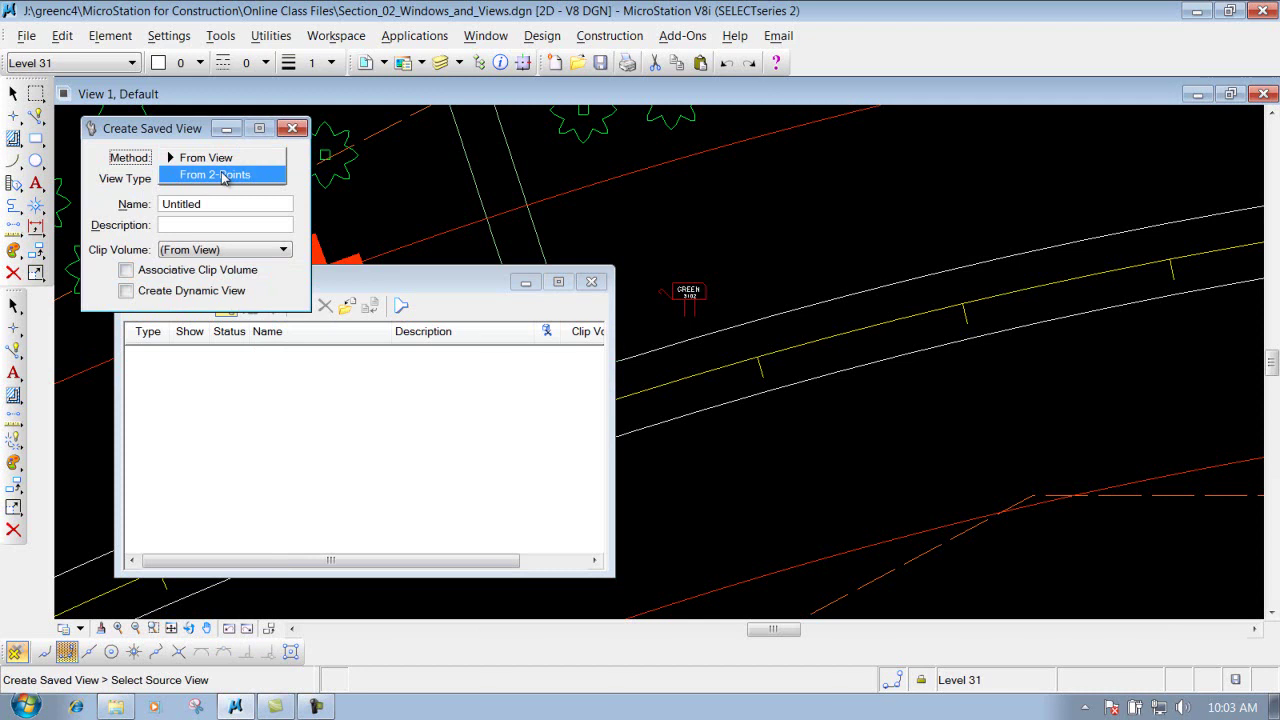
{"action": "left_click", "coordinate": [224, 158]}
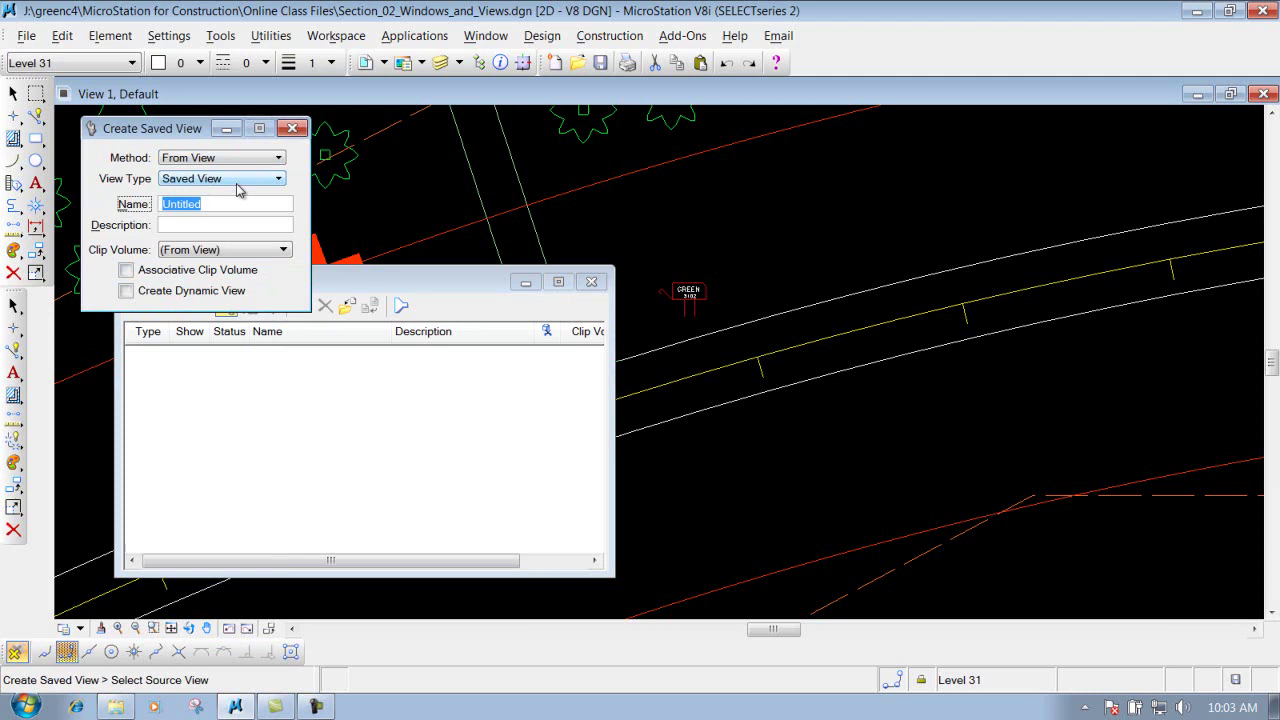
{"action": "left_click", "coordinate": [238, 180]}
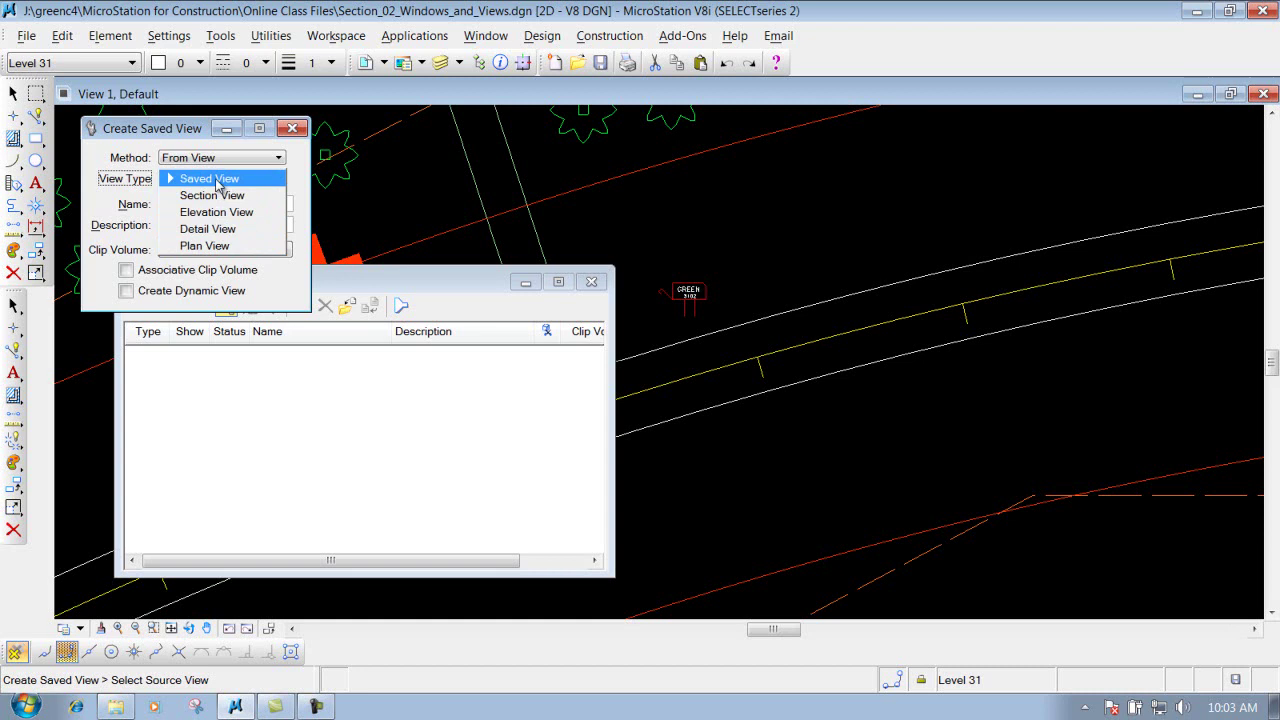
{"action": "left_click", "coordinate": [216, 181]}
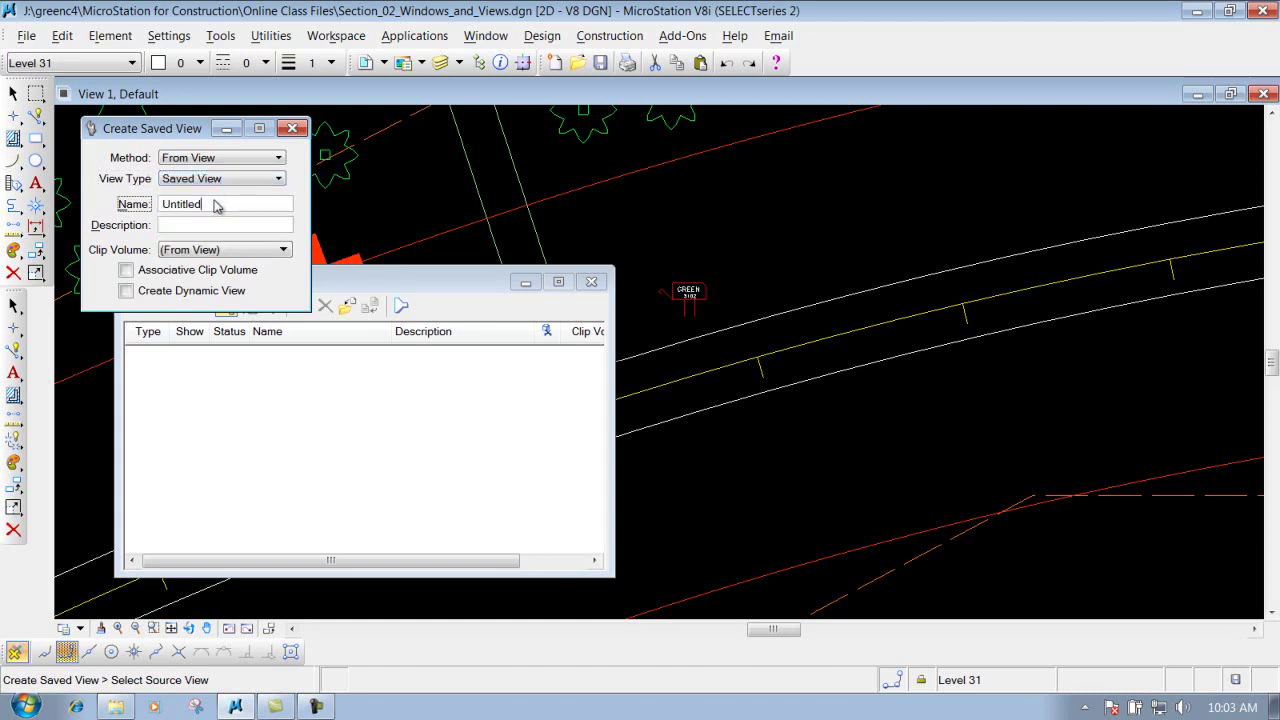
{"action": "left_click_drag", "start_coordinate": [214, 206], "coordinate": [145, 207]}
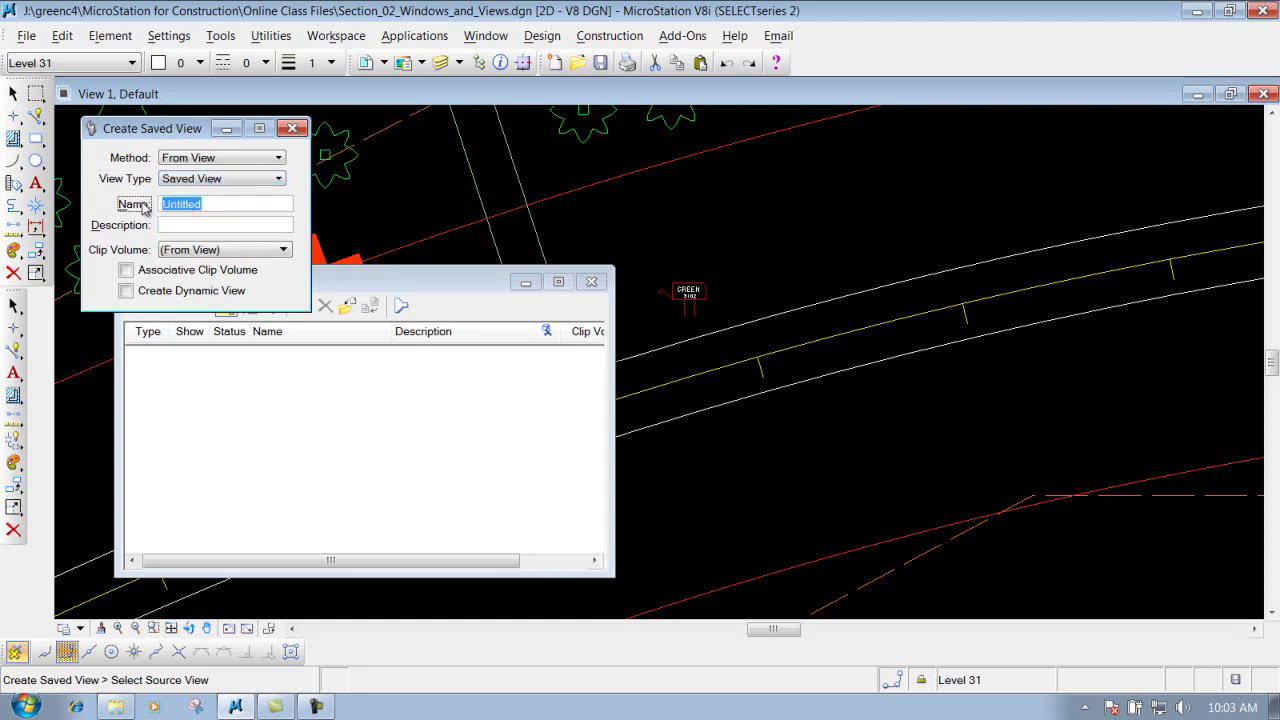
{"action": "type", "text": "Green Entrance"}
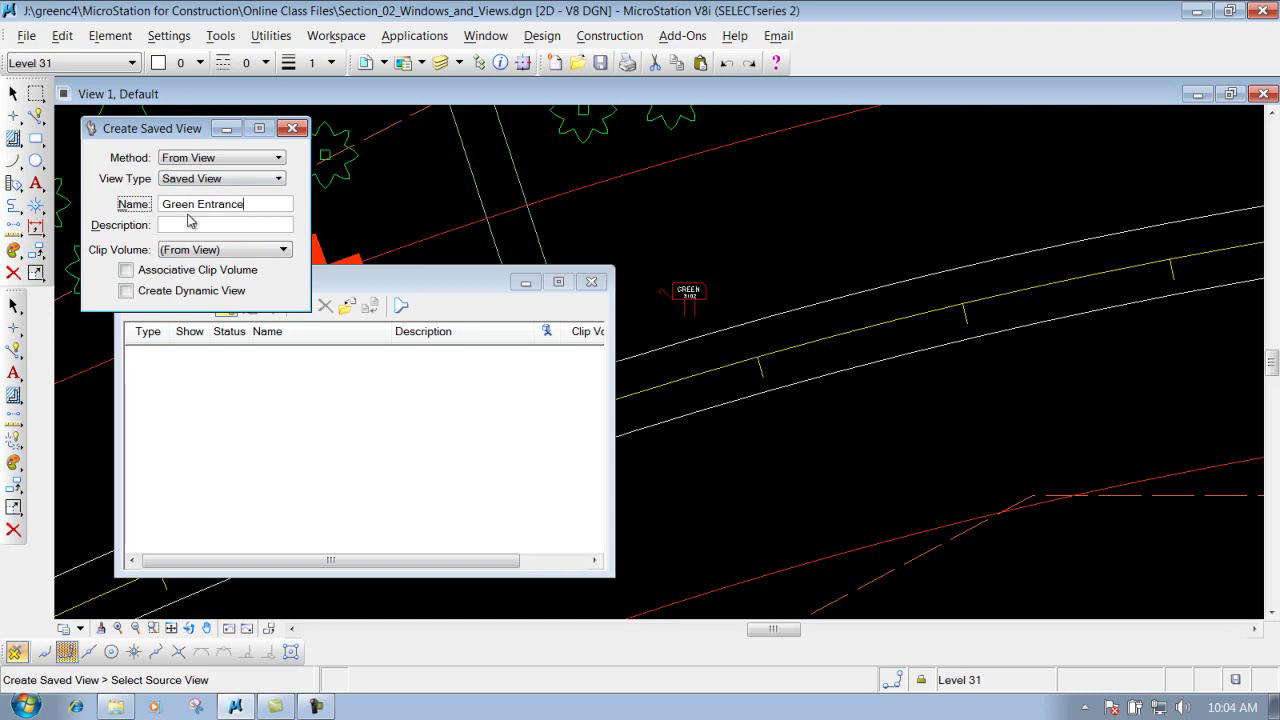
{"action": "left_click", "coordinate": [189, 226]}
{"action": "key", "text": "Tab"}
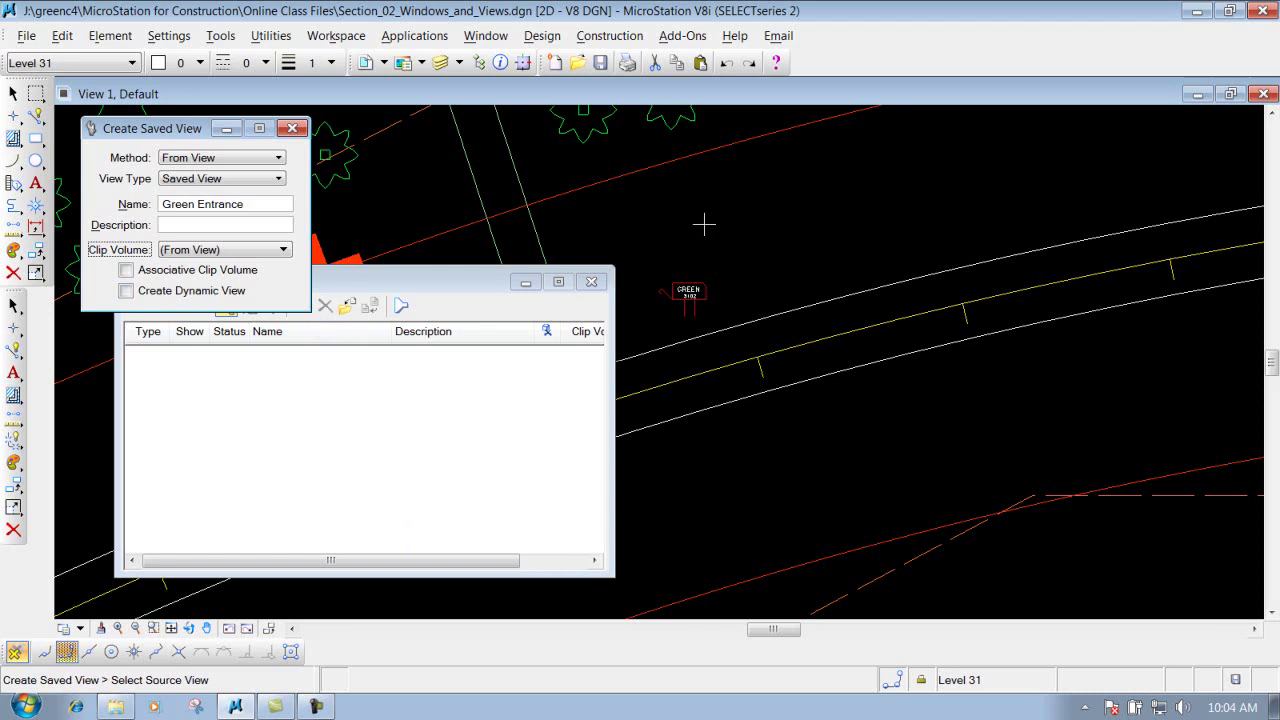
Save Green Entrance from View 1, then fit the whole road plan in View 1
{"action": "left_click", "coordinate": [786, 213]}
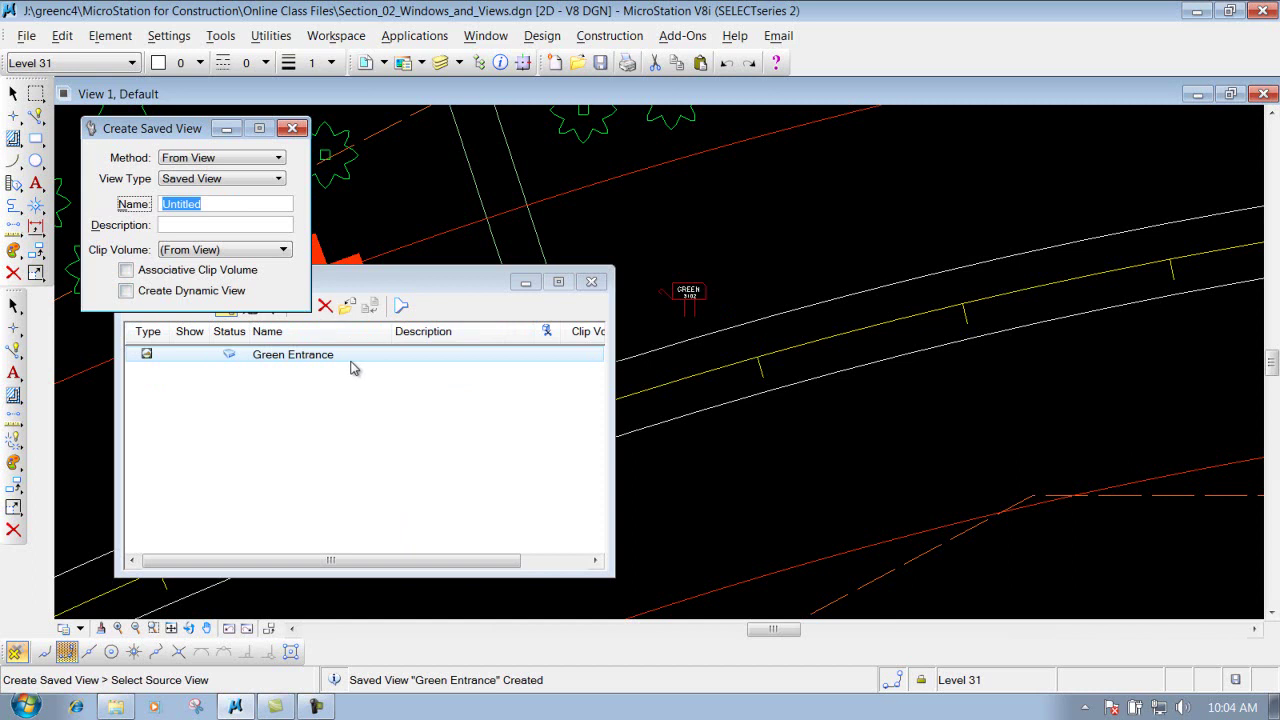
{"action": "left_click", "coordinate": [154, 628]}
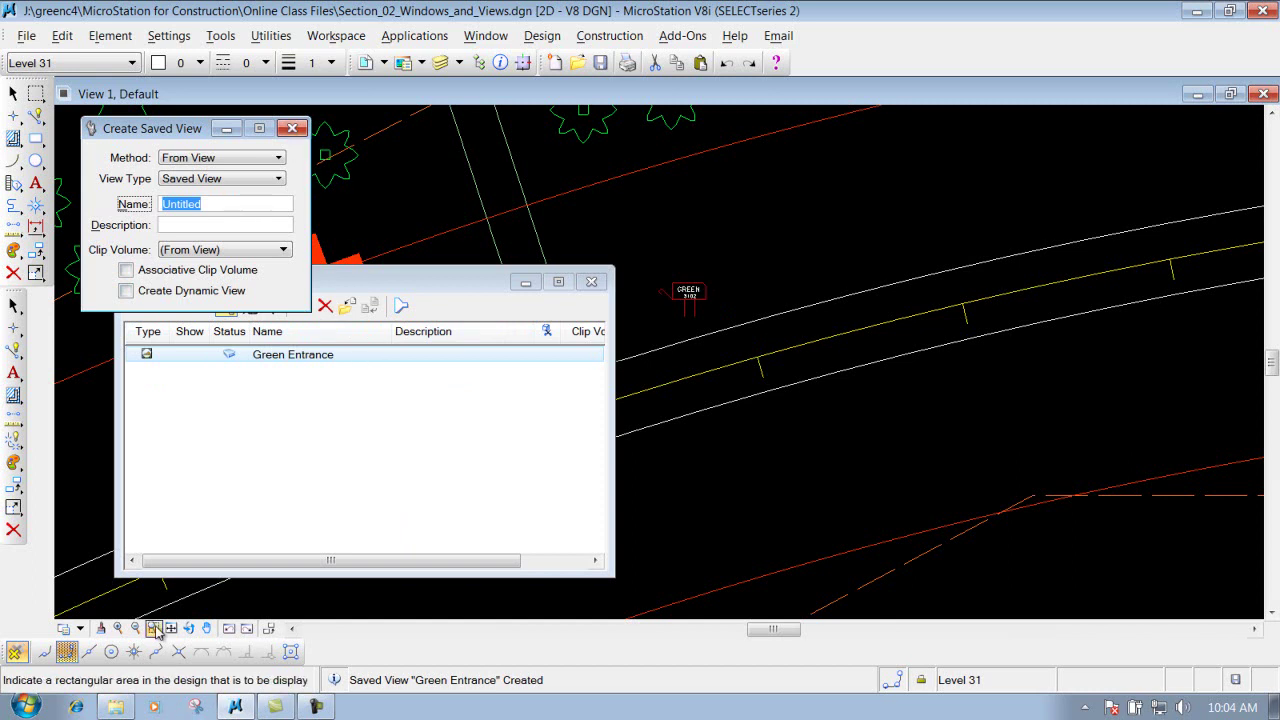
{"action": "left_click", "coordinate": [171, 628]}
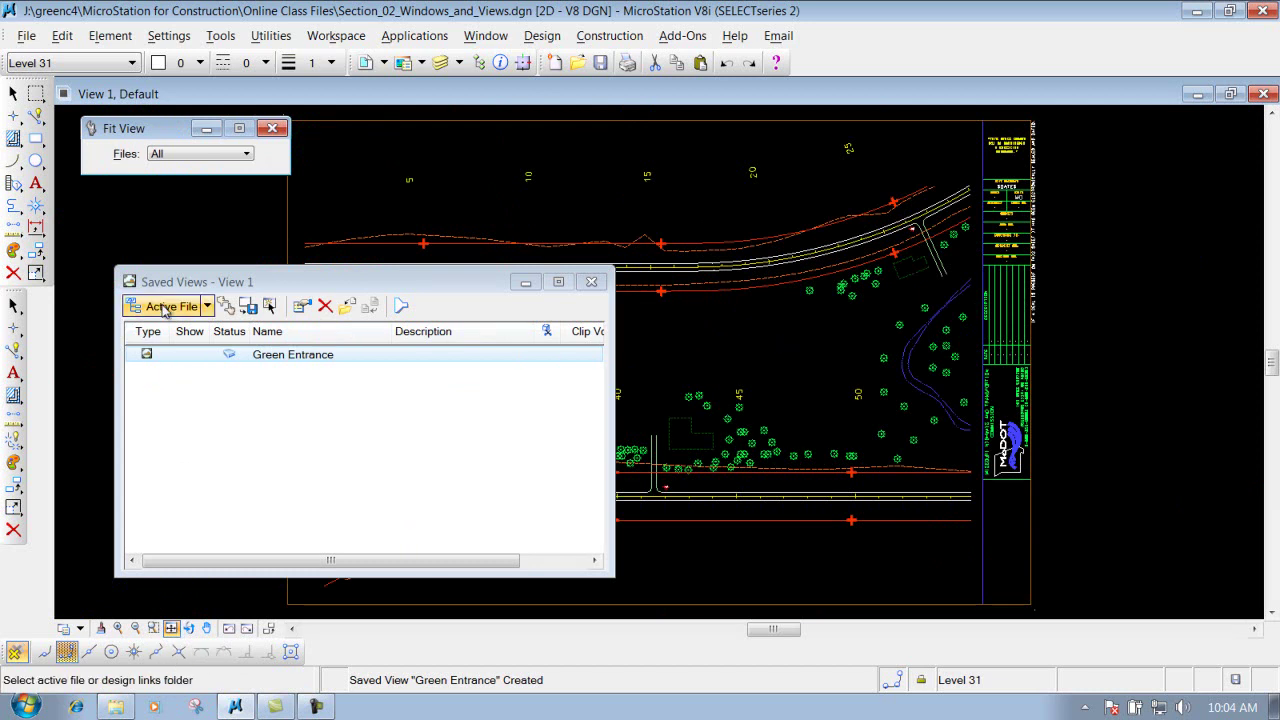
Create a From 2-Points saved view named 'Lake' by boxing the lake area
{"action": "left_click", "coordinate": [226, 307]}
{"action": "left_click", "coordinate": [225, 158]}
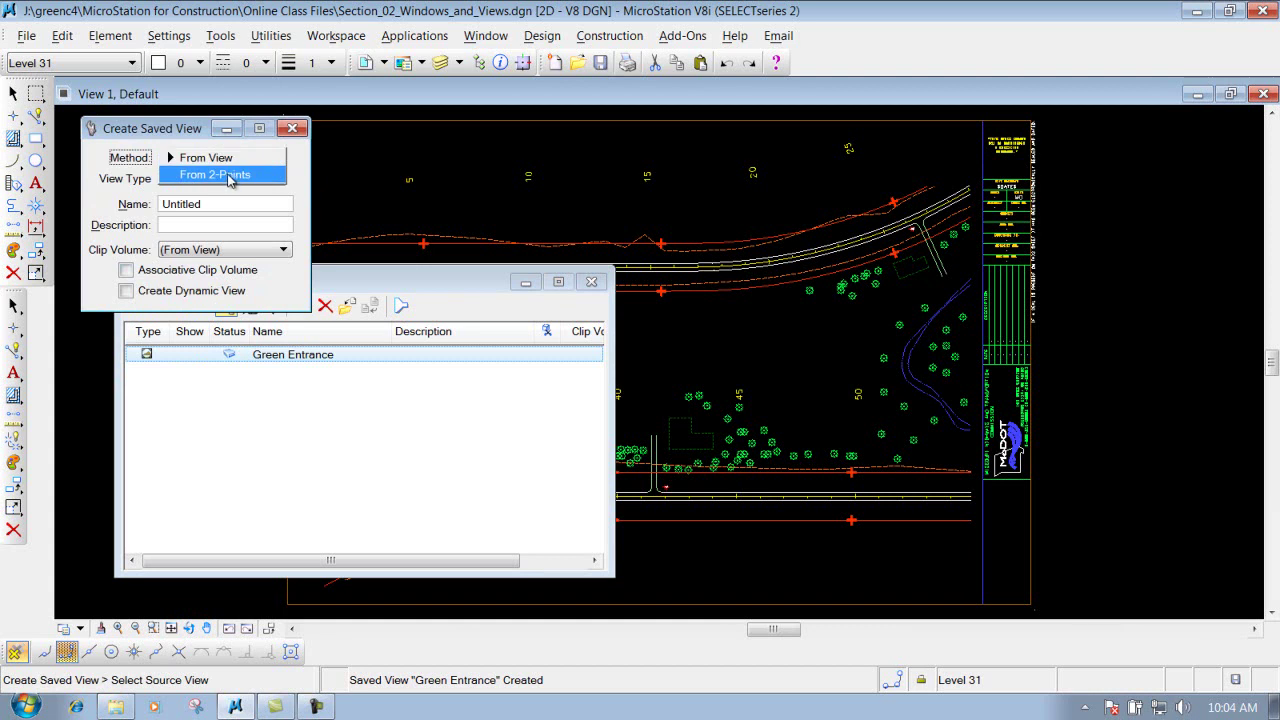
{"action": "left_click", "coordinate": [229, 176]}
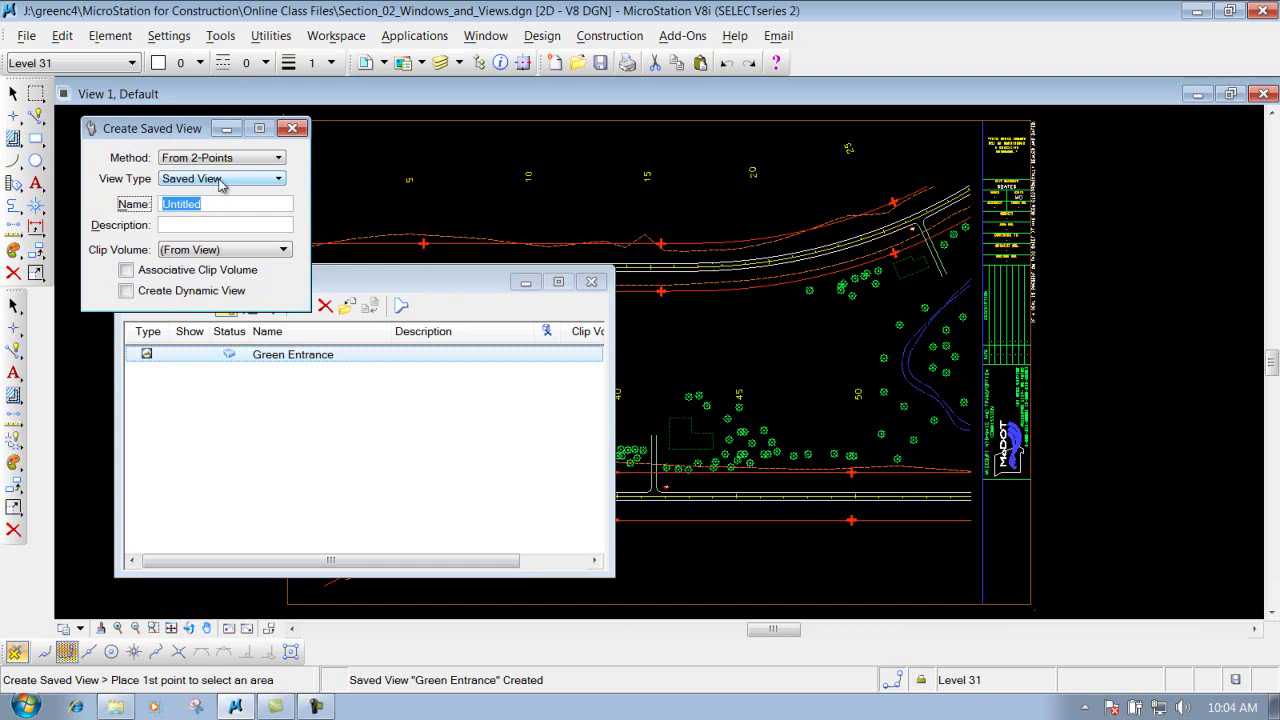
{"action": "left_click", "coordinate": [220, 180]}
{"action": "left_click", "coordinate": [220, 180]}
{"action": "left_click", "coordinate": [134, 205]}
{"action": "type", "text": "MEA"}
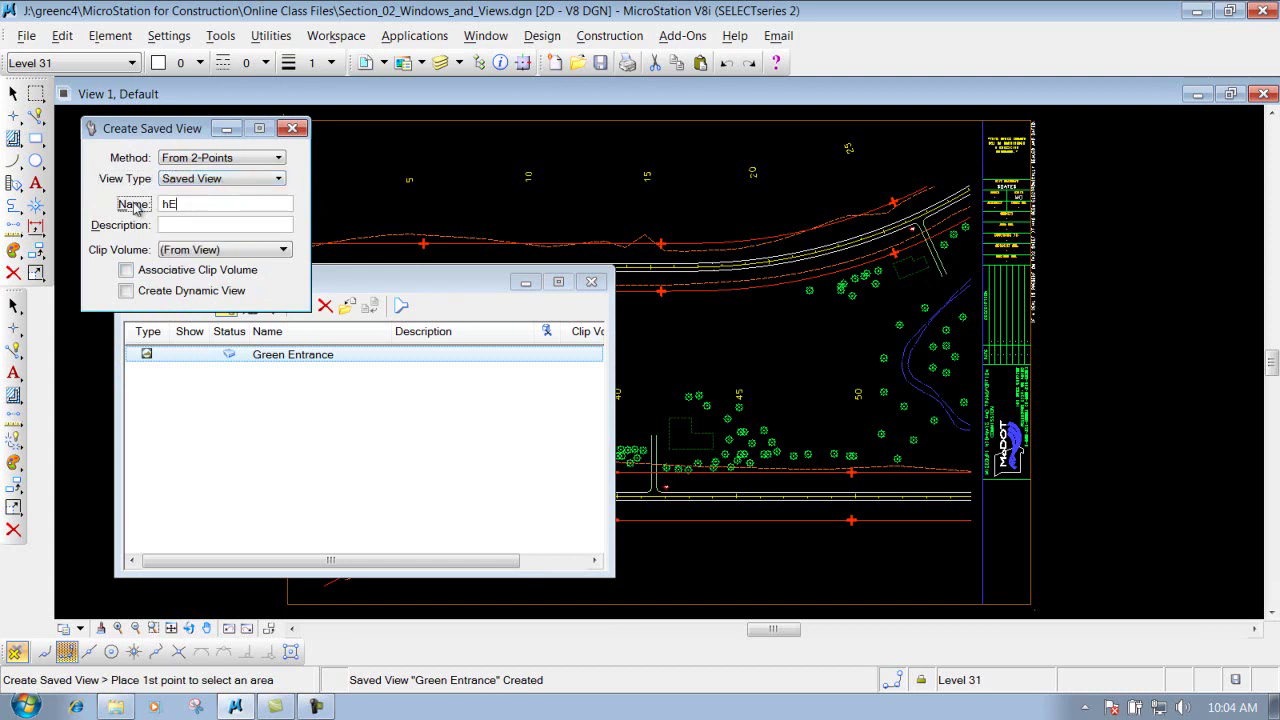
{"action": "key", "text": "BackSpace"}
{"action": "key", "text": "BackSpace"}
{"action": "key", "text": "BackSpace"}
{"action": "type", "text": "Ent"}
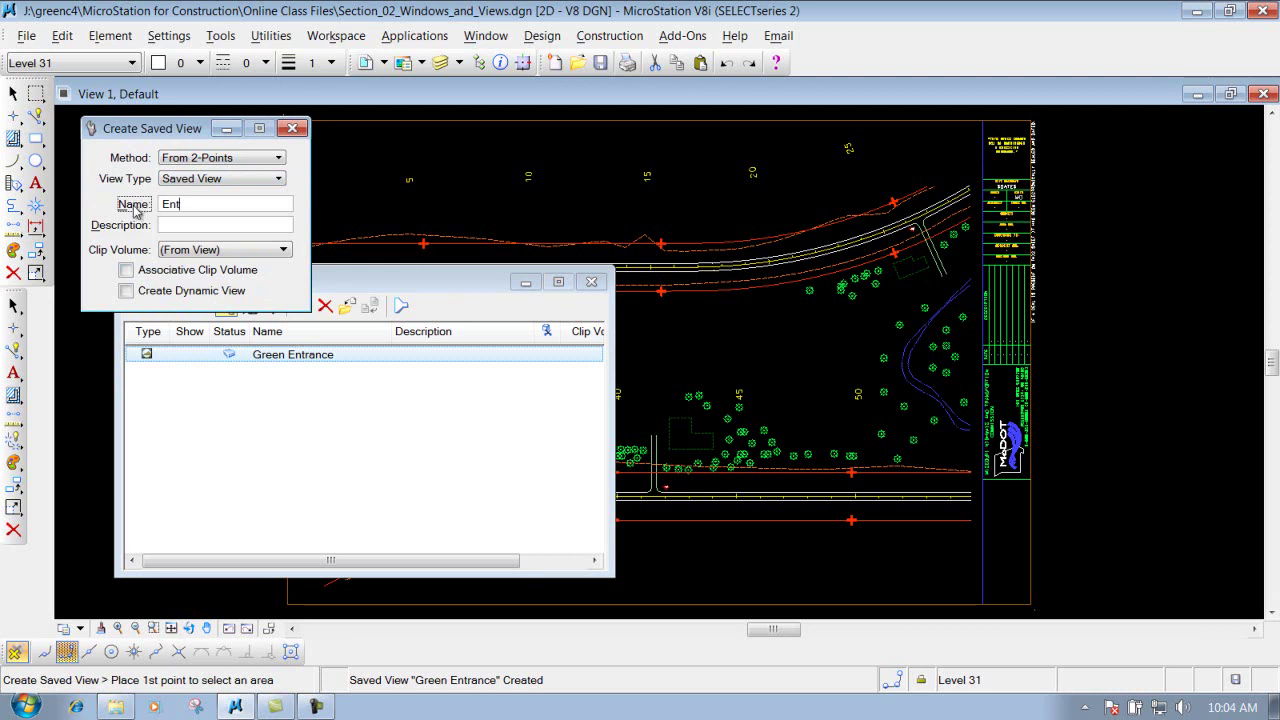
{"action": "key", "text": "BackSpace"}
{"action": "key", "text": "BackSpace"}
{"action": "key", "text": "BackSpace"}
{"action": "type", "text": "p"}
{"action": "key", "text": "BackSpace"}
{"action": "type", "text": "Lake"}
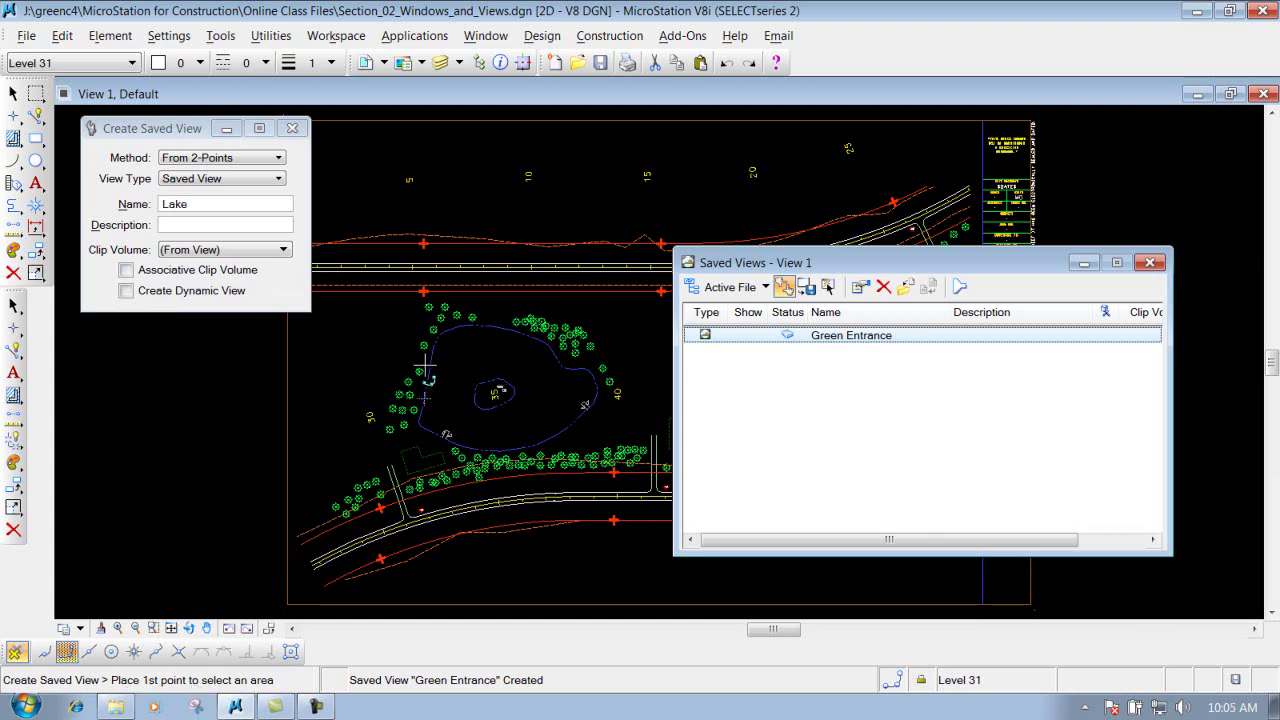
{"action": "left_click", "coordinate": [403, 310]}
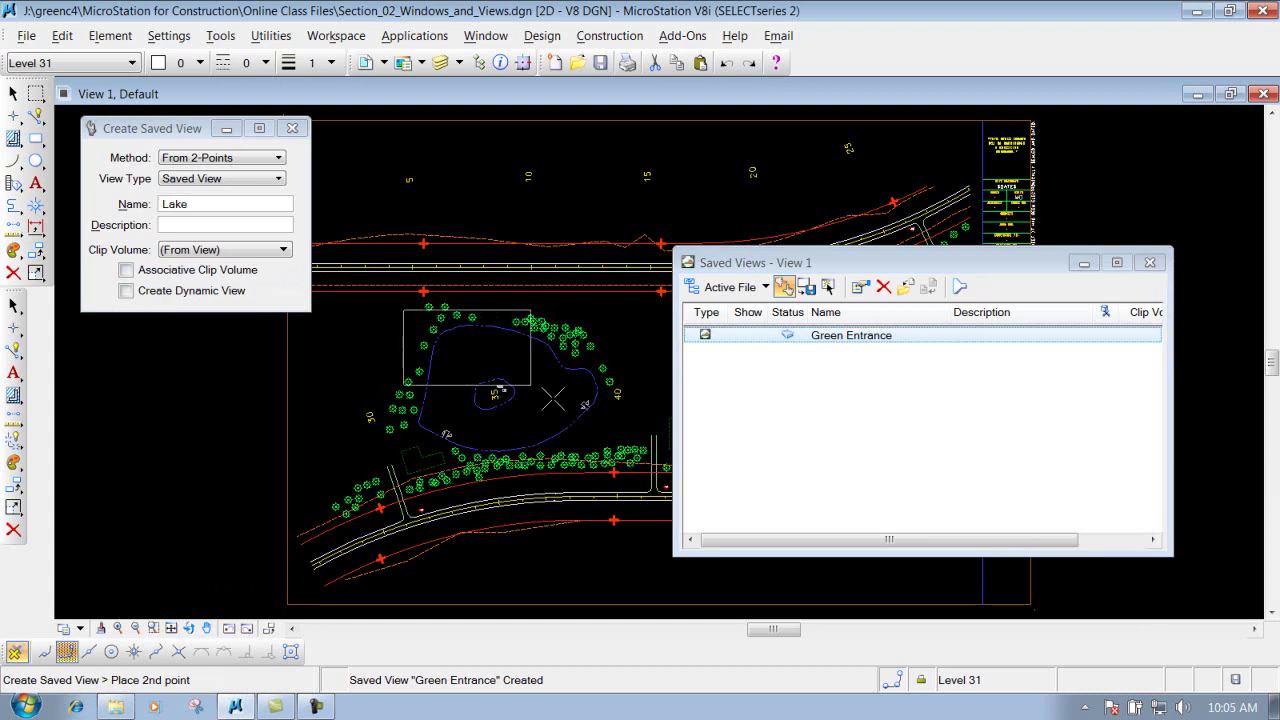
{"action": "left_click", "coordinate": [619, 469]}
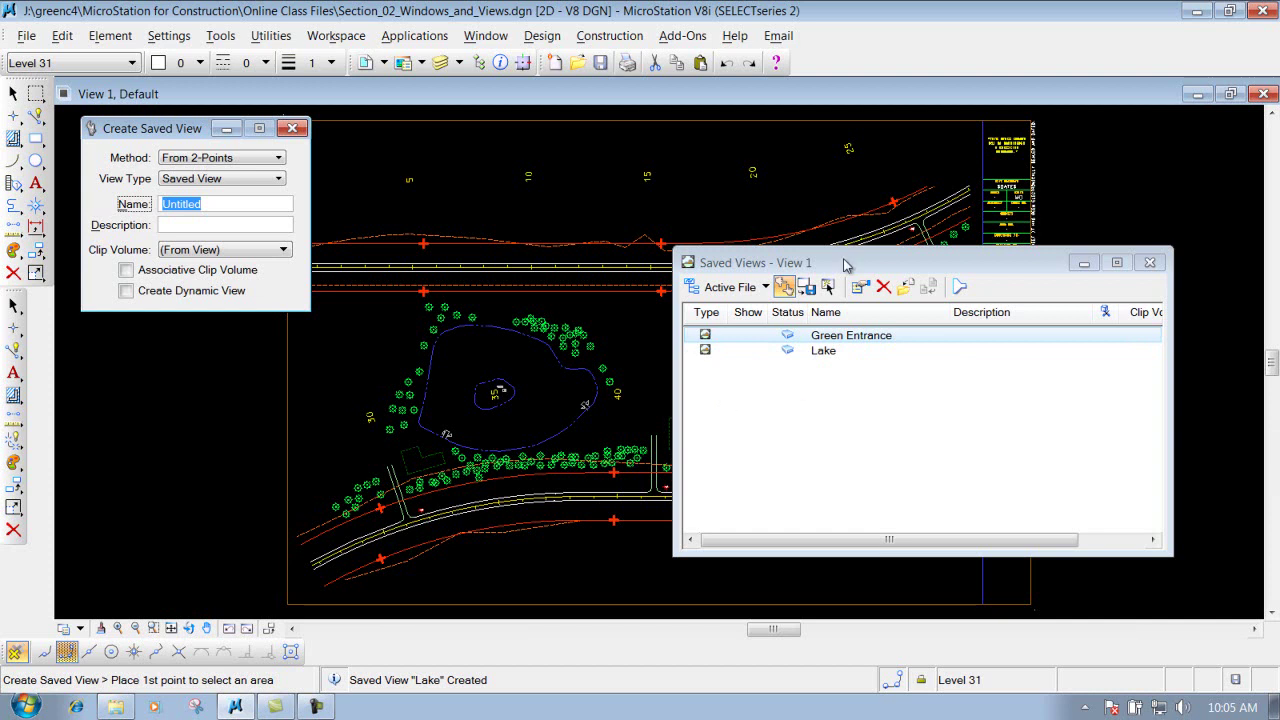
Close the creation settings and apply Green Entrance to View 1
{"action": "left_click", "coordinate": [293, 128]}
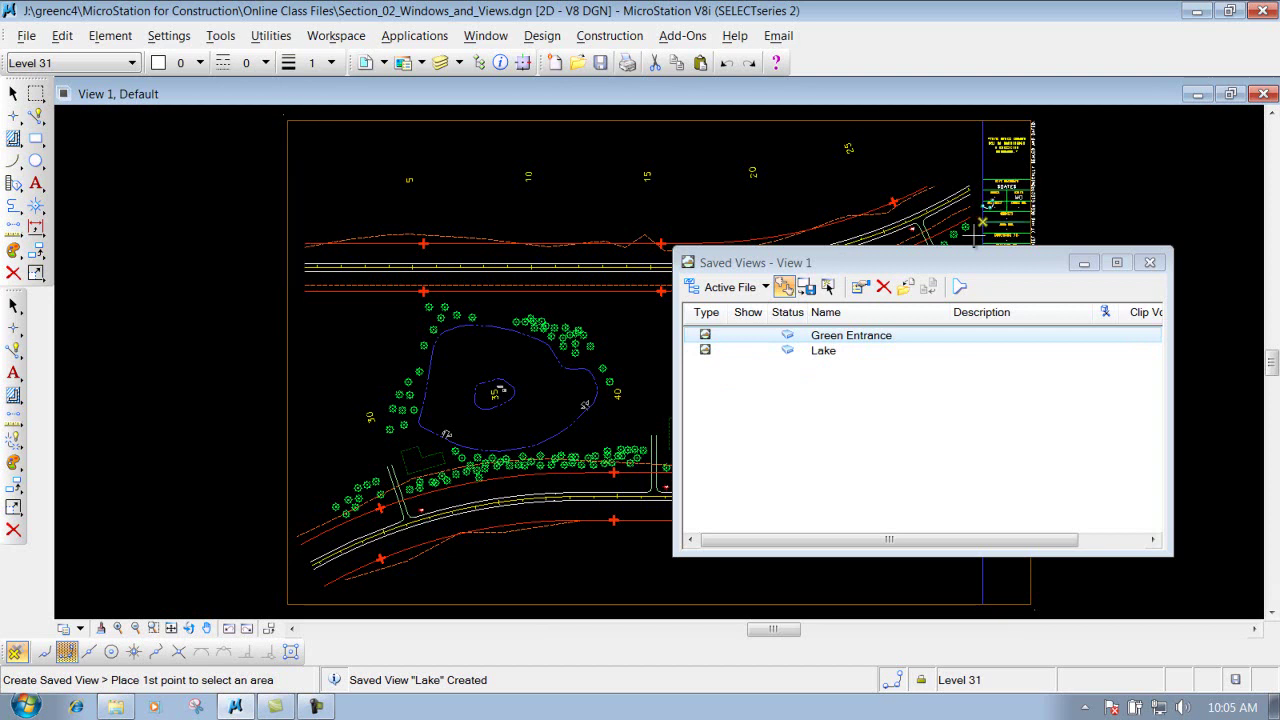
{"action": "left_click", "coordinate": [880, 264]}
{"action": "left_click_drag", "start_coordinate": [361, 143], "coordinate": [288, 142]}
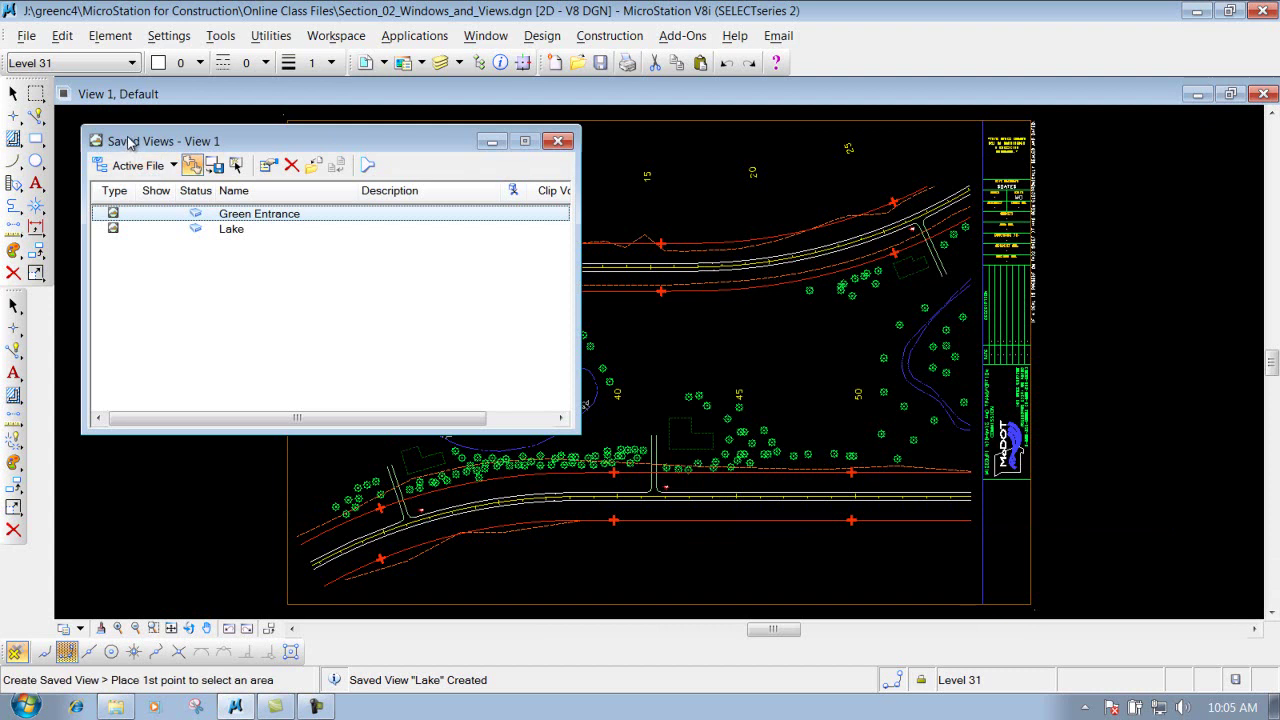
{"action": "double_click", "coordinate": [243, 218]}
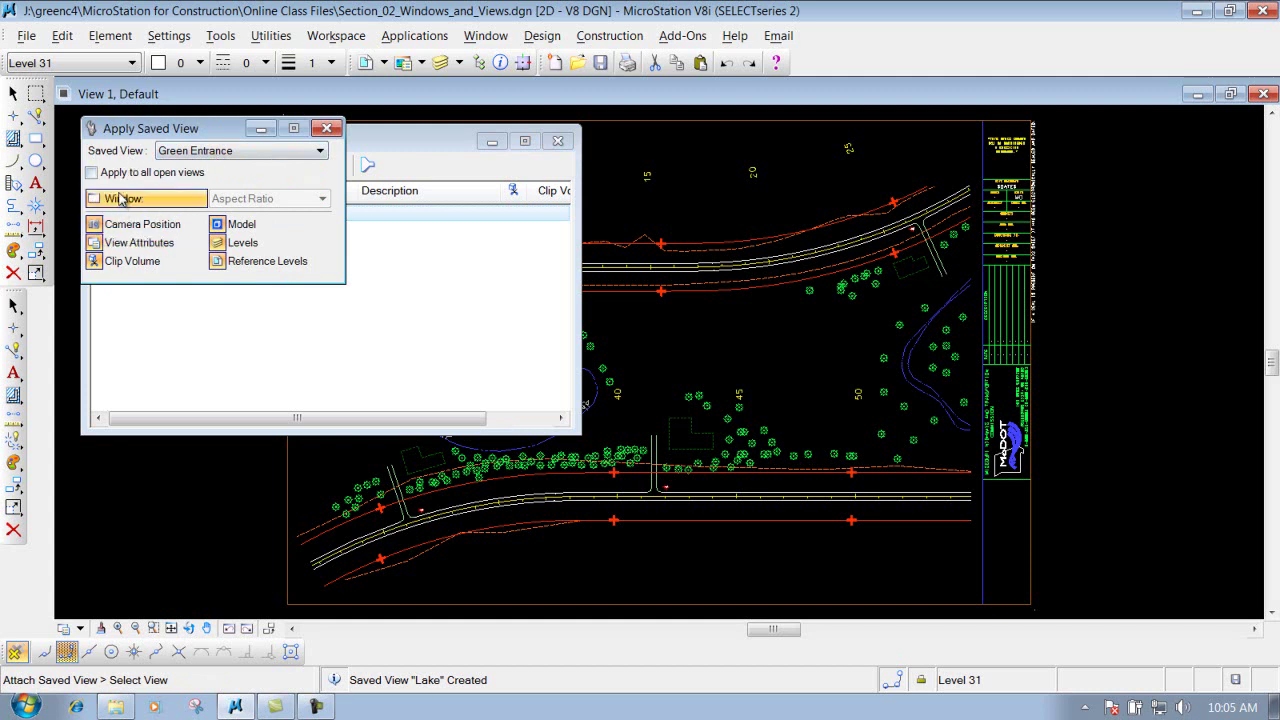
{"action": "left_click", "coordinate": [660, 335]}
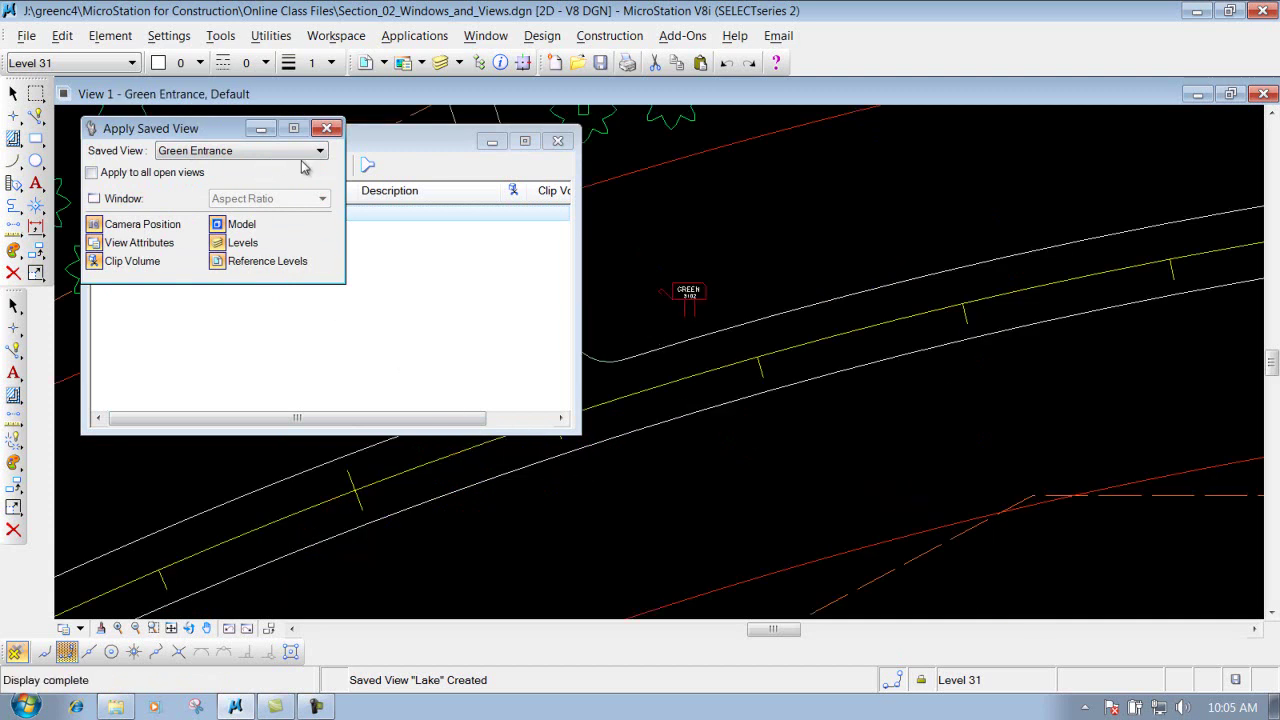
Select Lake, apply it to View 1, and close the Saved Views dialog
{"action": "left_click", "coordinate": [229, 302]}
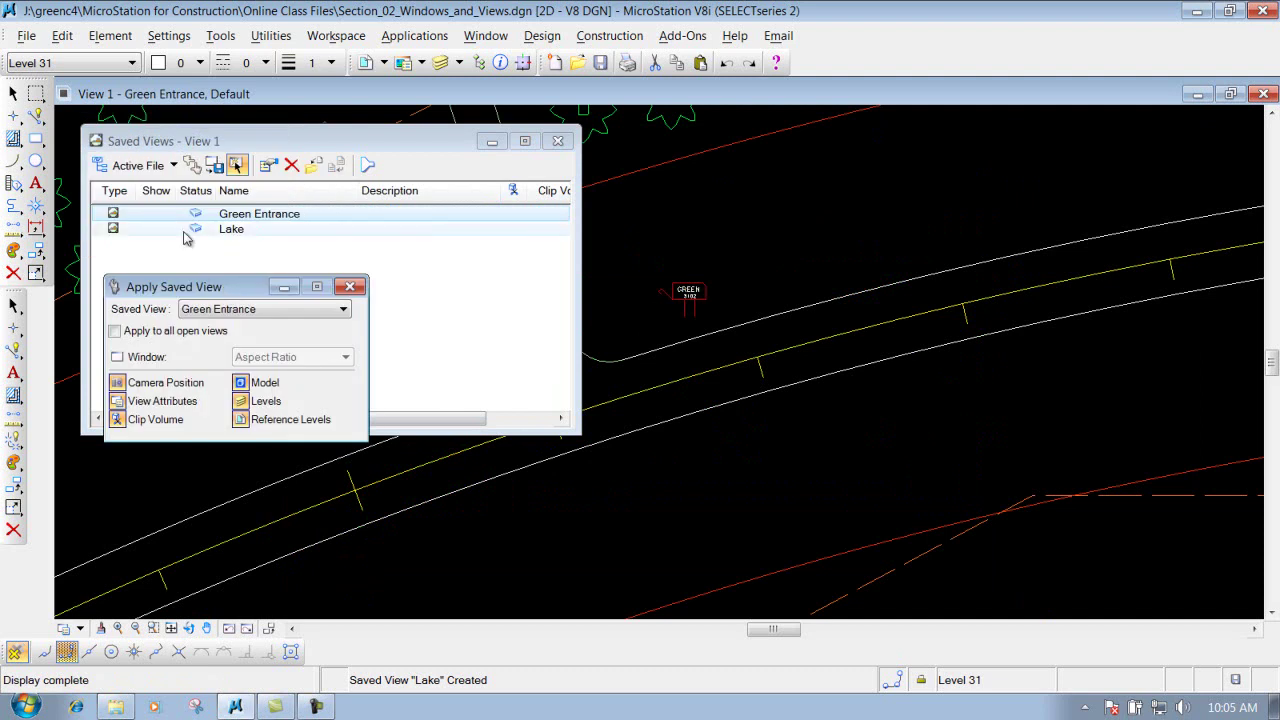
{"action": "left_click", "coordinate": [220, 233]}
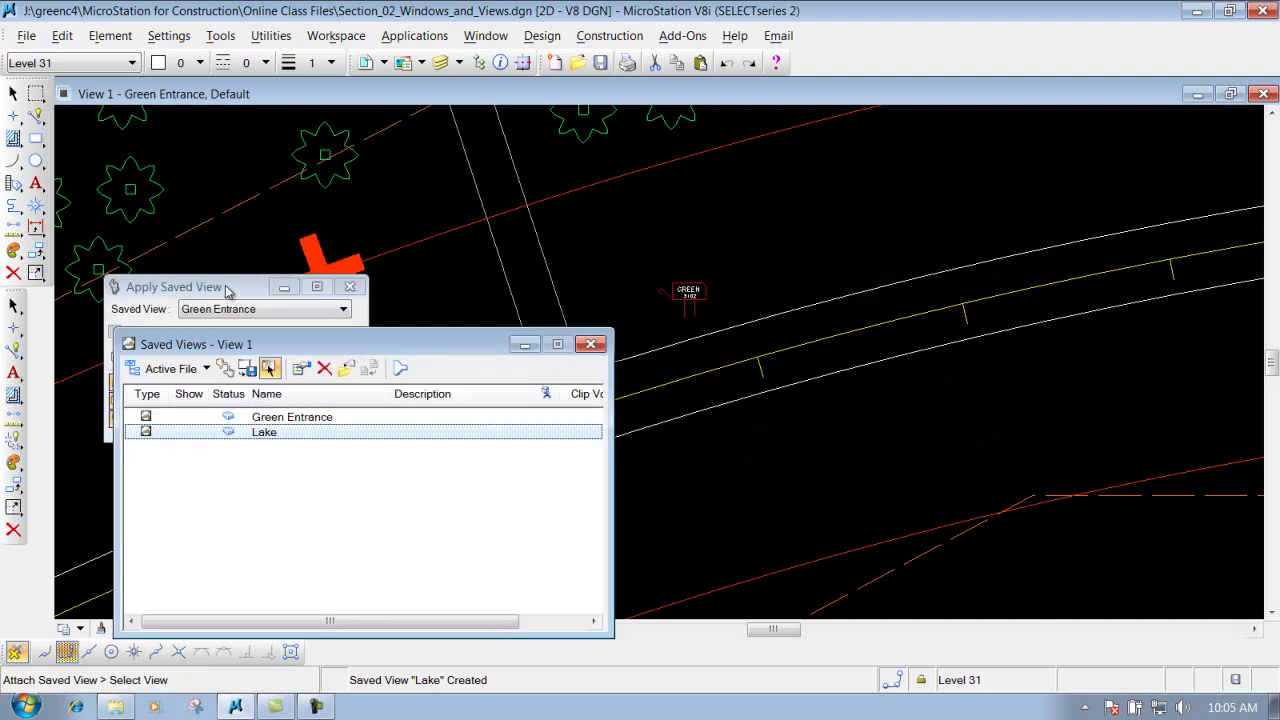
{"action": "left_click", "coordinate": [240, 287]}
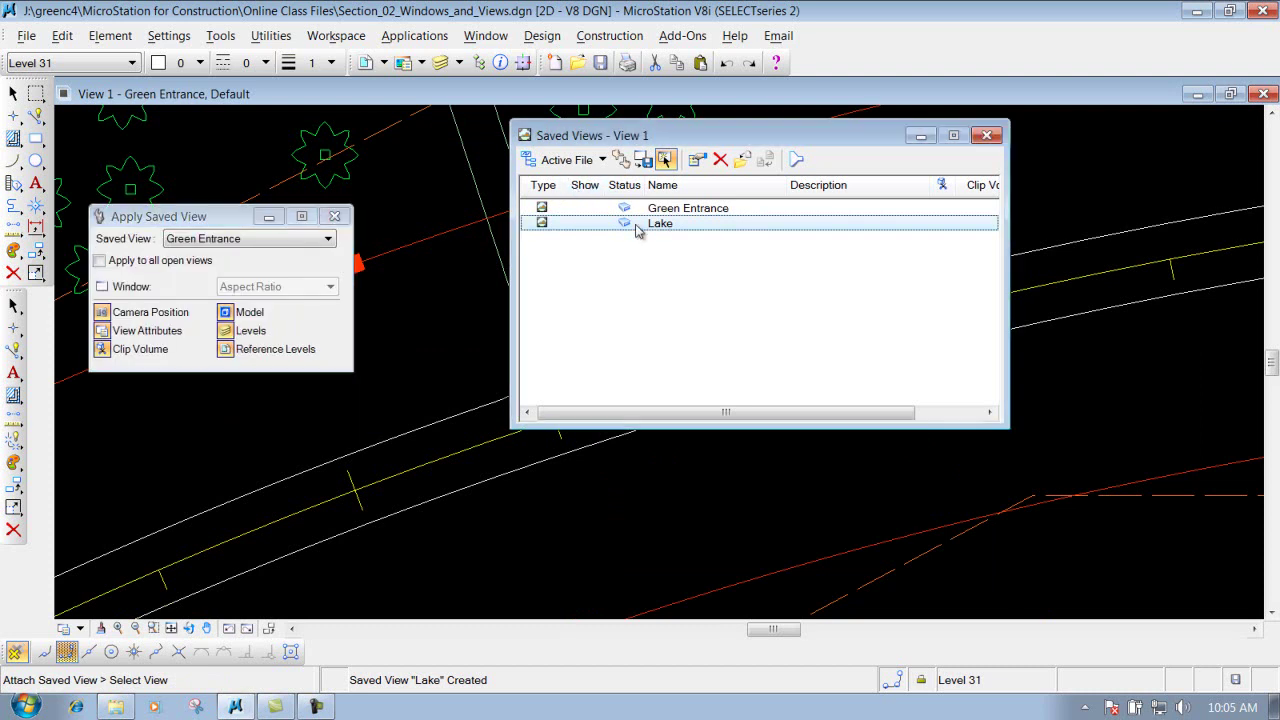
{"action": "left_click", "coordinate": [542, 226]}
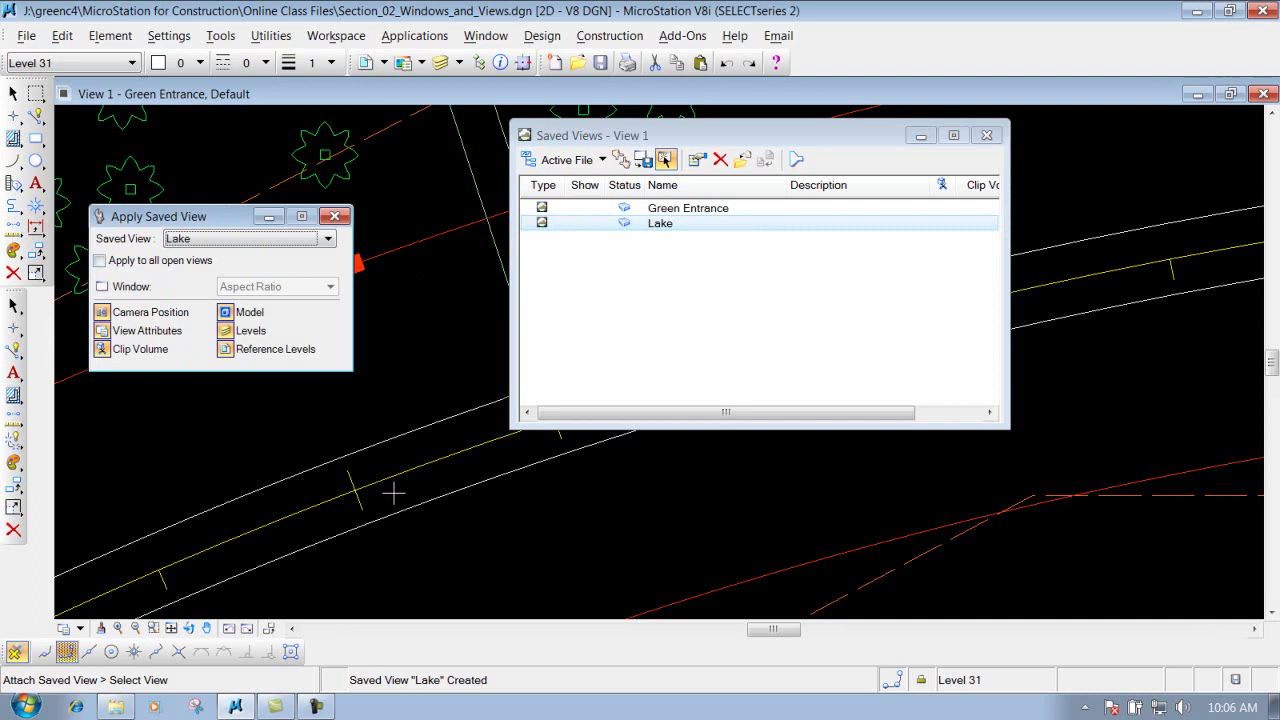
{"action": "left_click", "coordinate": [463, 333]}
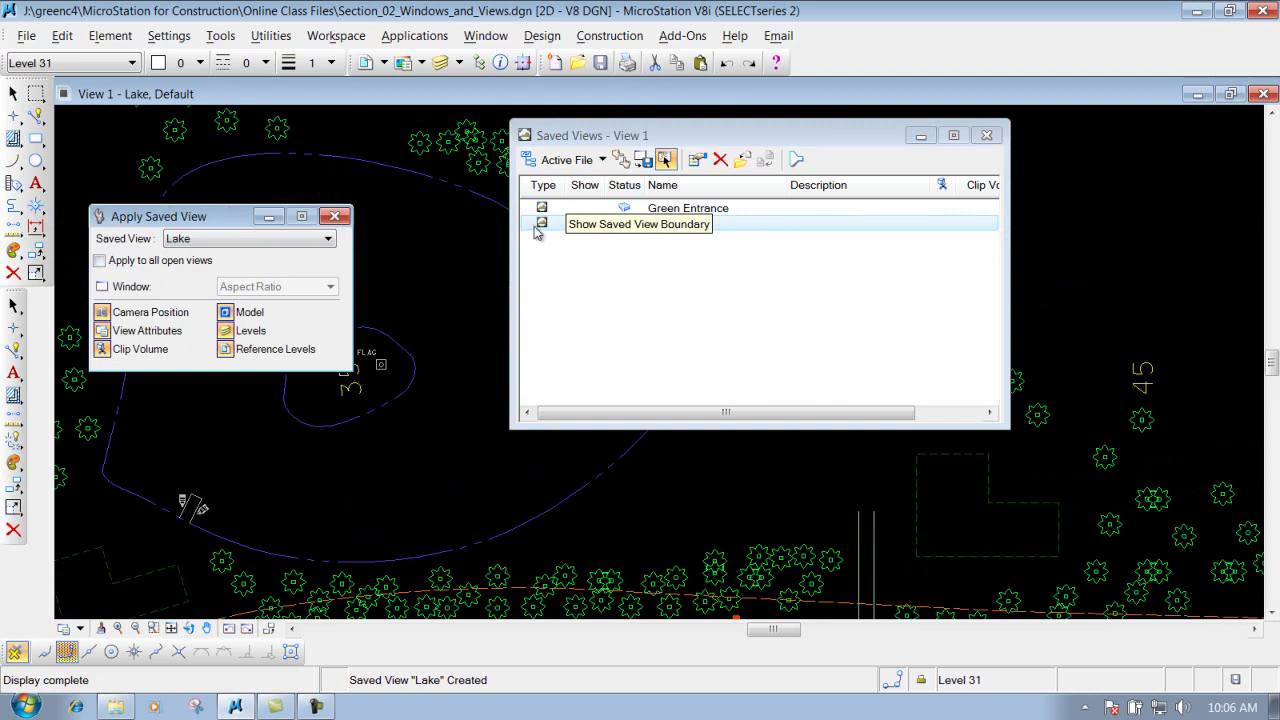
{"action": "left_click", "coordinate": [986, 135]}
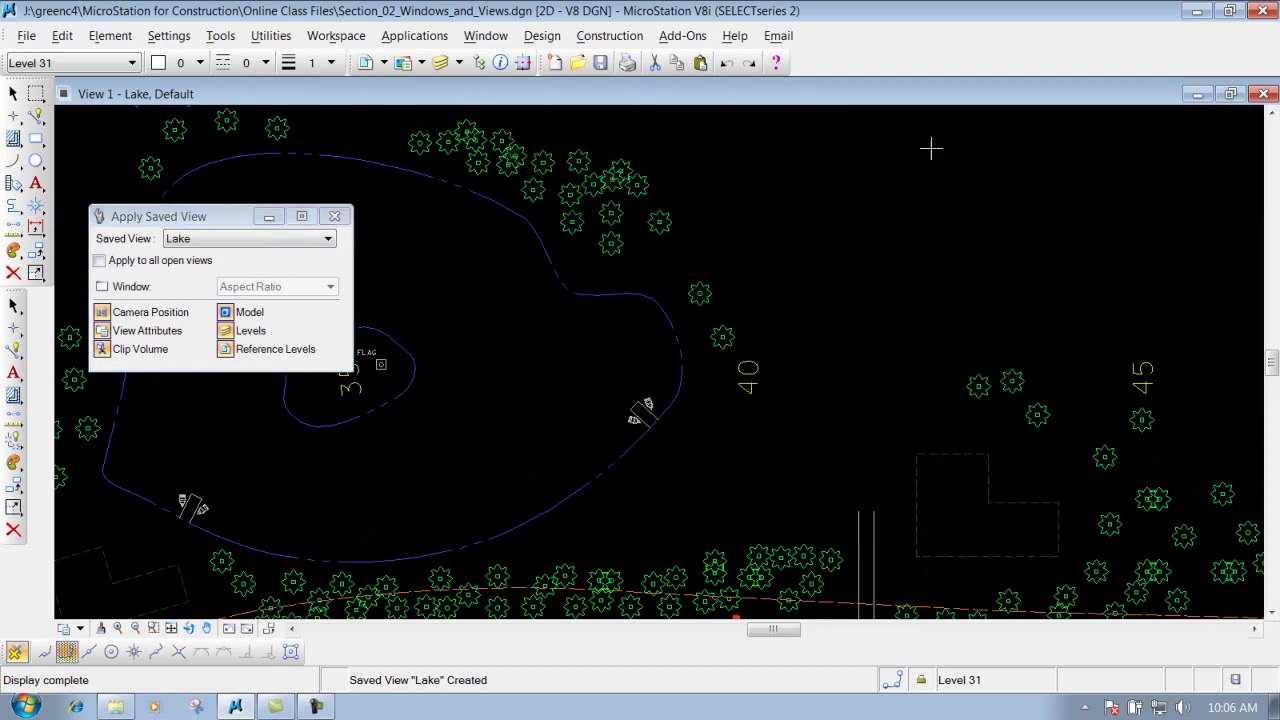
Close Apply Saved View and fit the whole drawing in View 1
{"action": "left_click", "coordinate": [334, 216]}
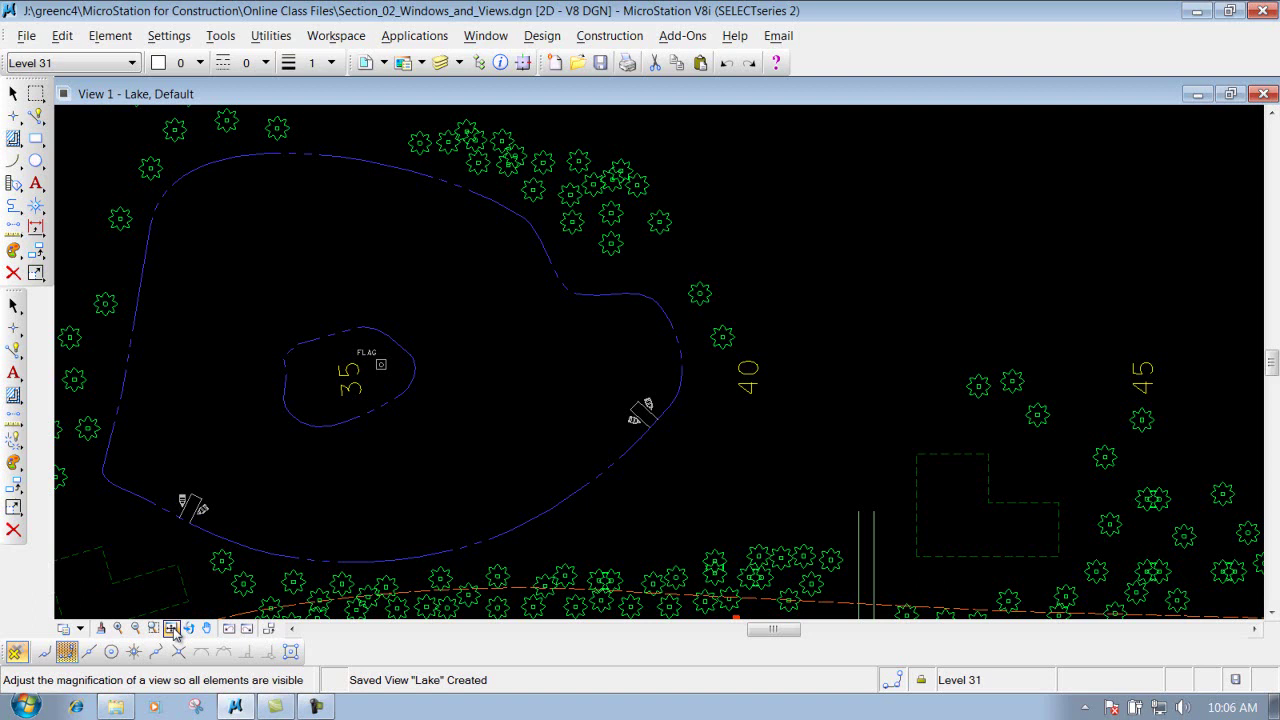
{"action": "left_click", "coordinate": [63, 628]}
{"action": "left_click", "coordinate": [80, 628]}
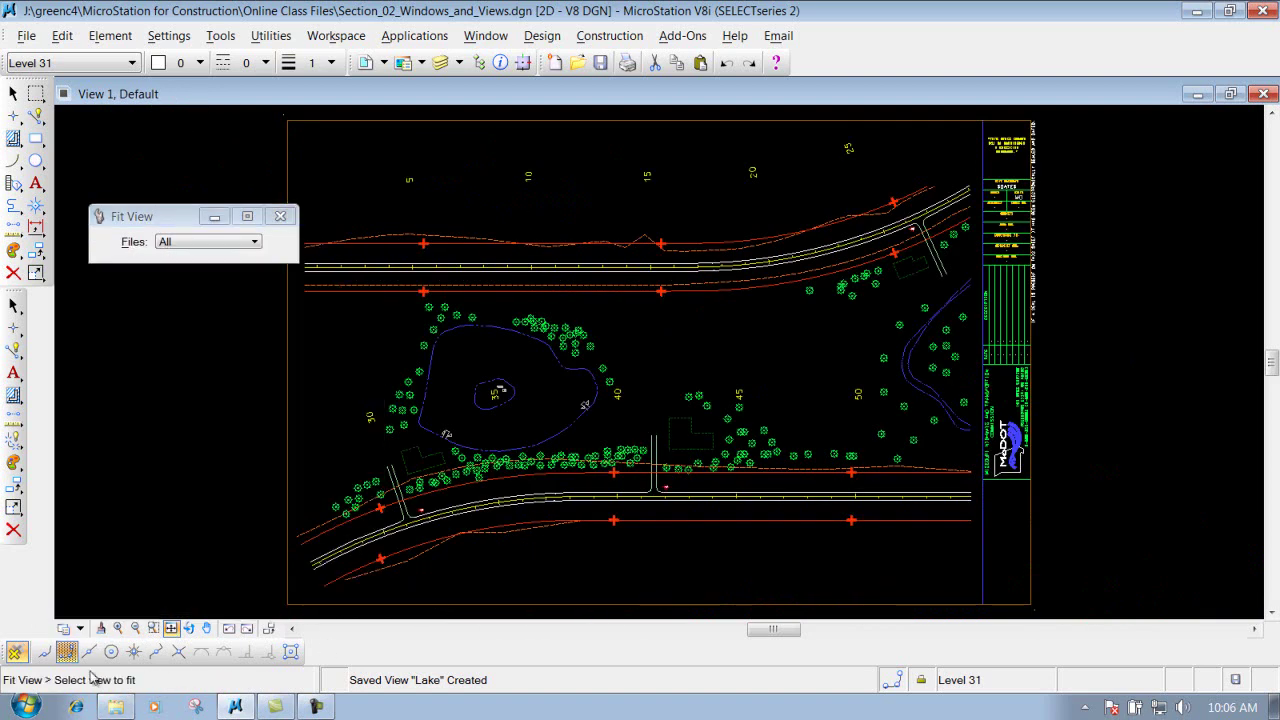
Via View Attributes > View Setup, switch View 1 to Green Entrance, Lake, then Green Entrance
{"action": "left_click", "coordinate": [64, 629]}
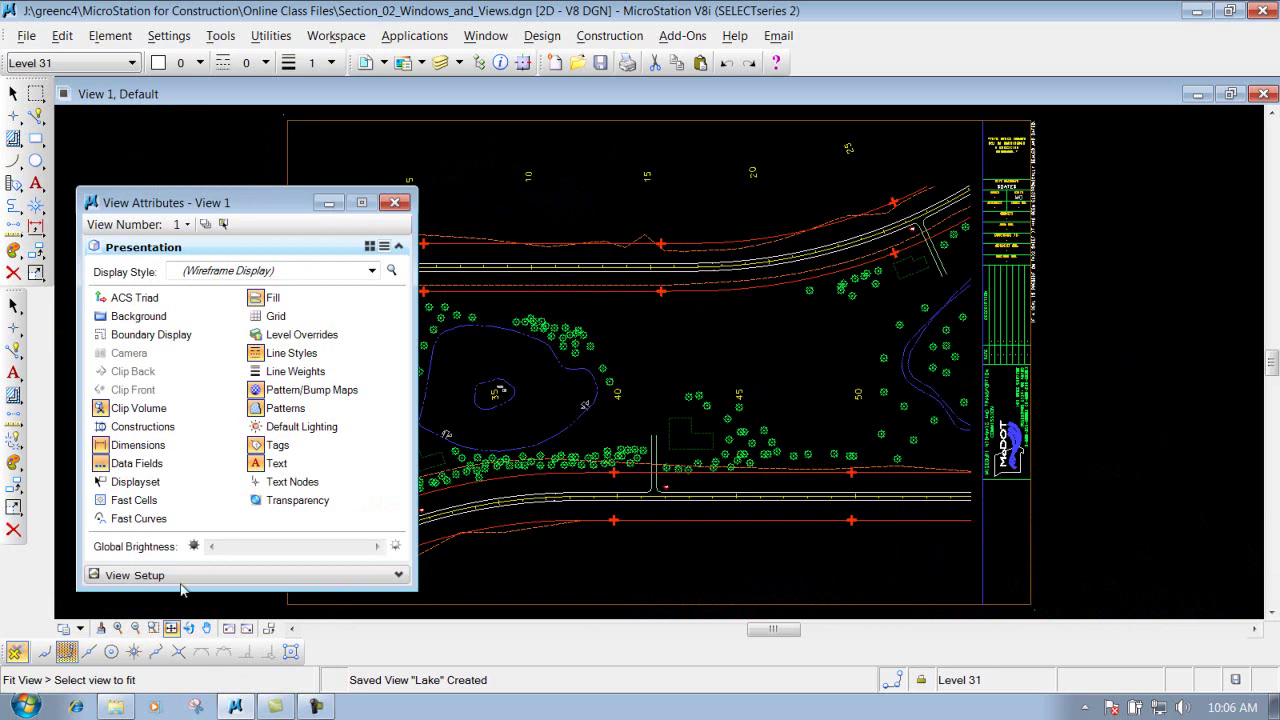
{"action": "left_click", "coordinate": [398, 575]}
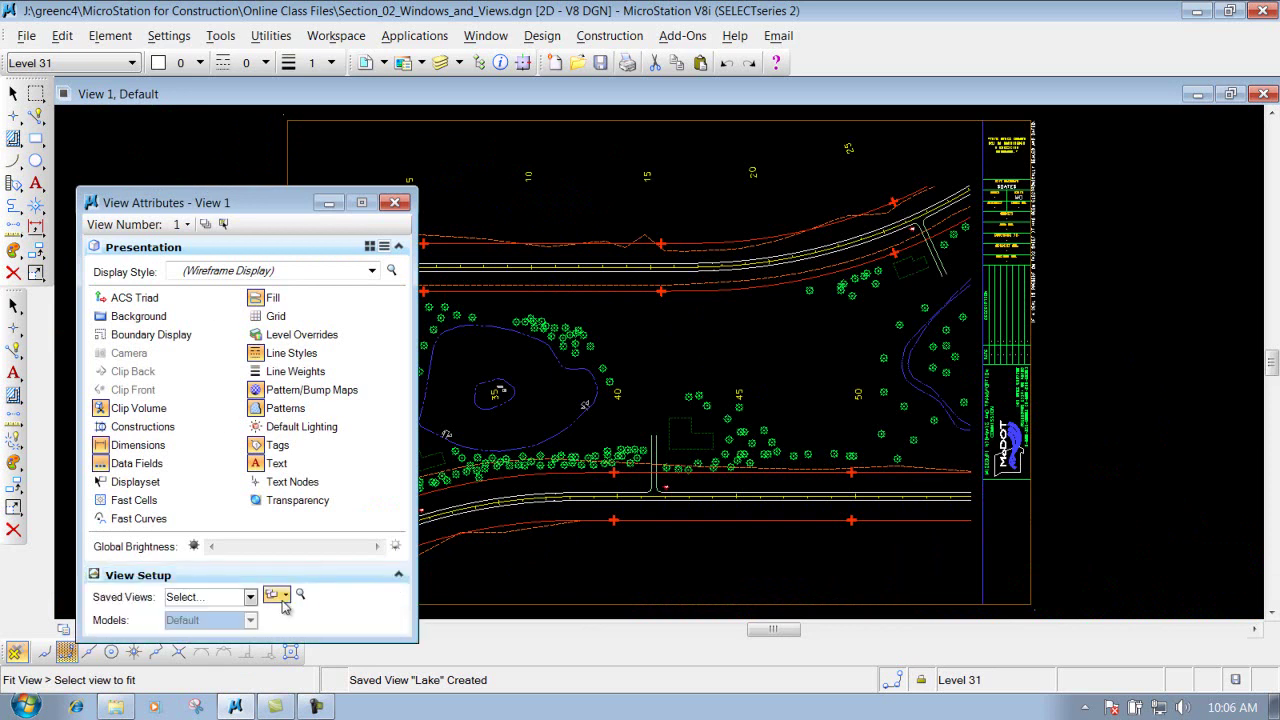
{"action": "left_click", "coordinate": [251, 597]}
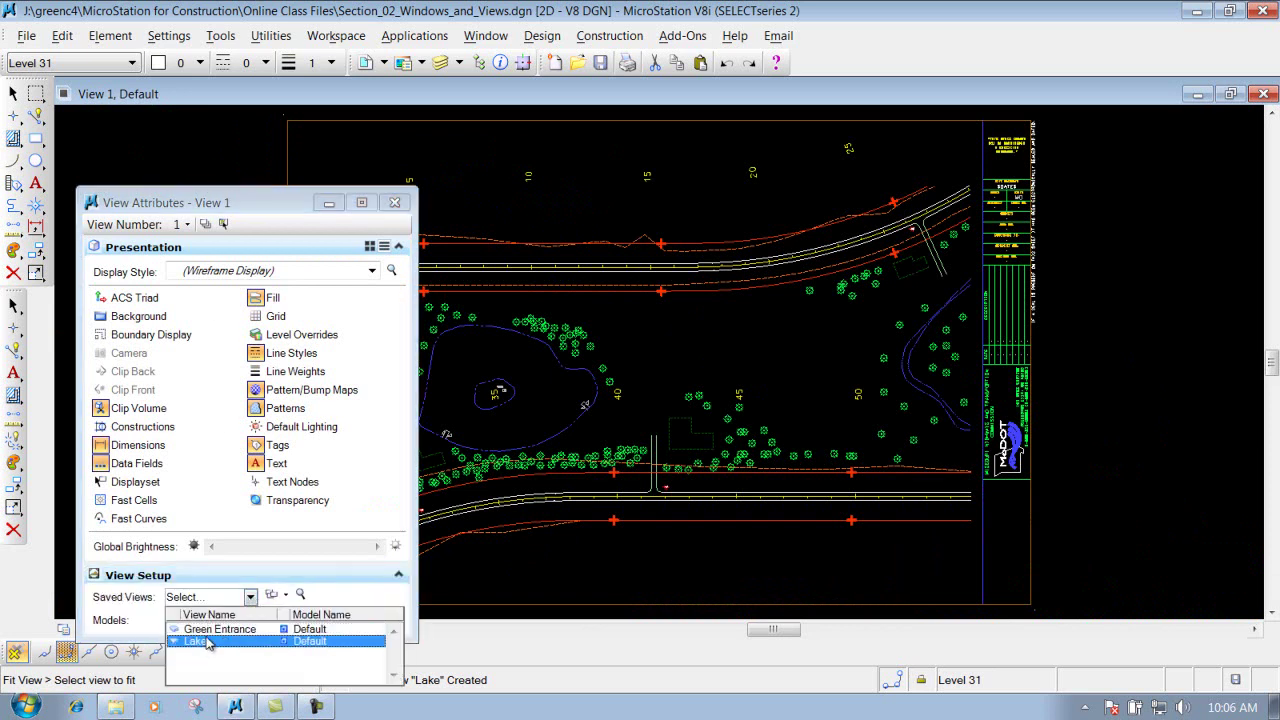
{"action": "left_click", "coordinate": [221, 630]}
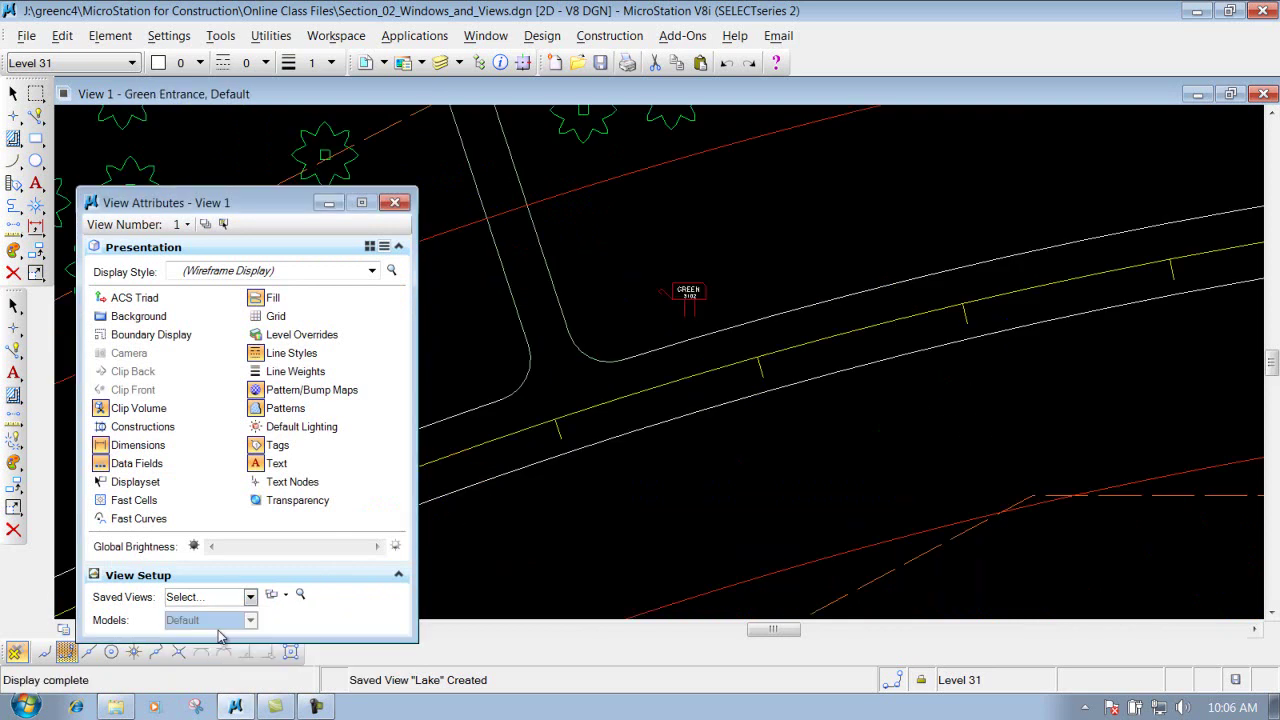
{"action": "left_click", "coordinate": [251, 598]}
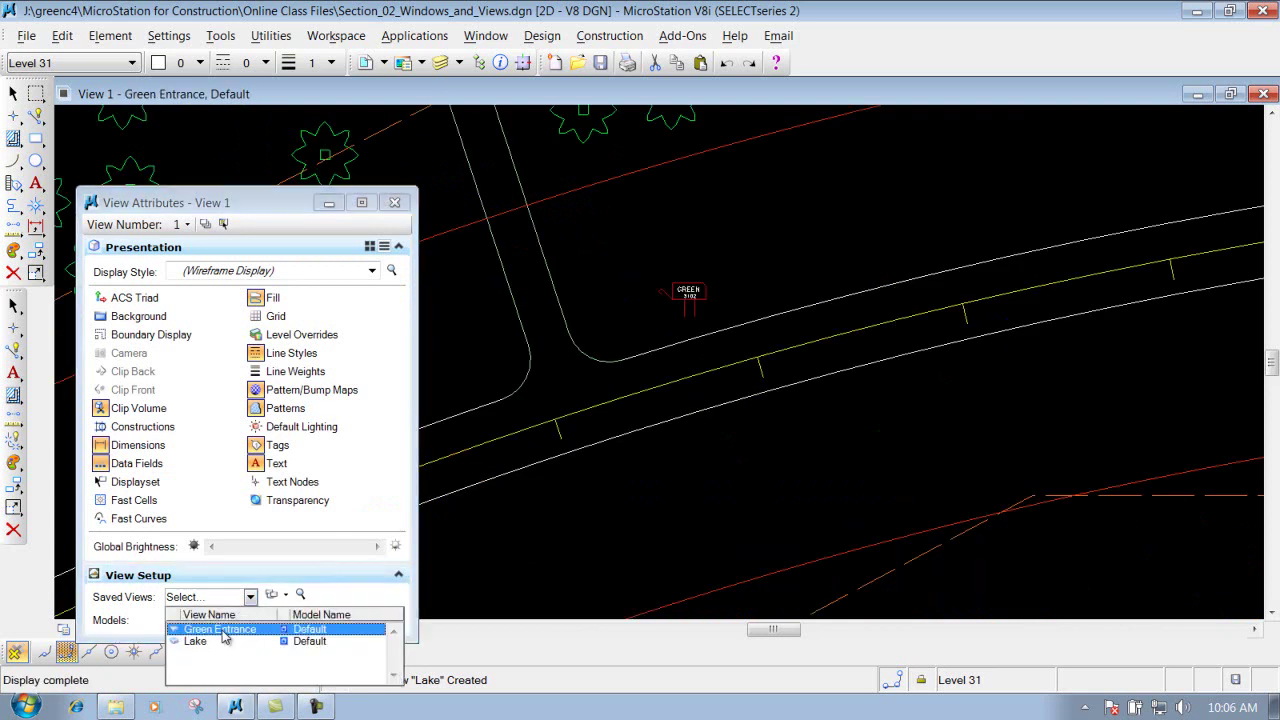
{"action": "left_click", "coordinate": [216, 644]}
{"action": "left_click", "coordinate": [250, 597]}
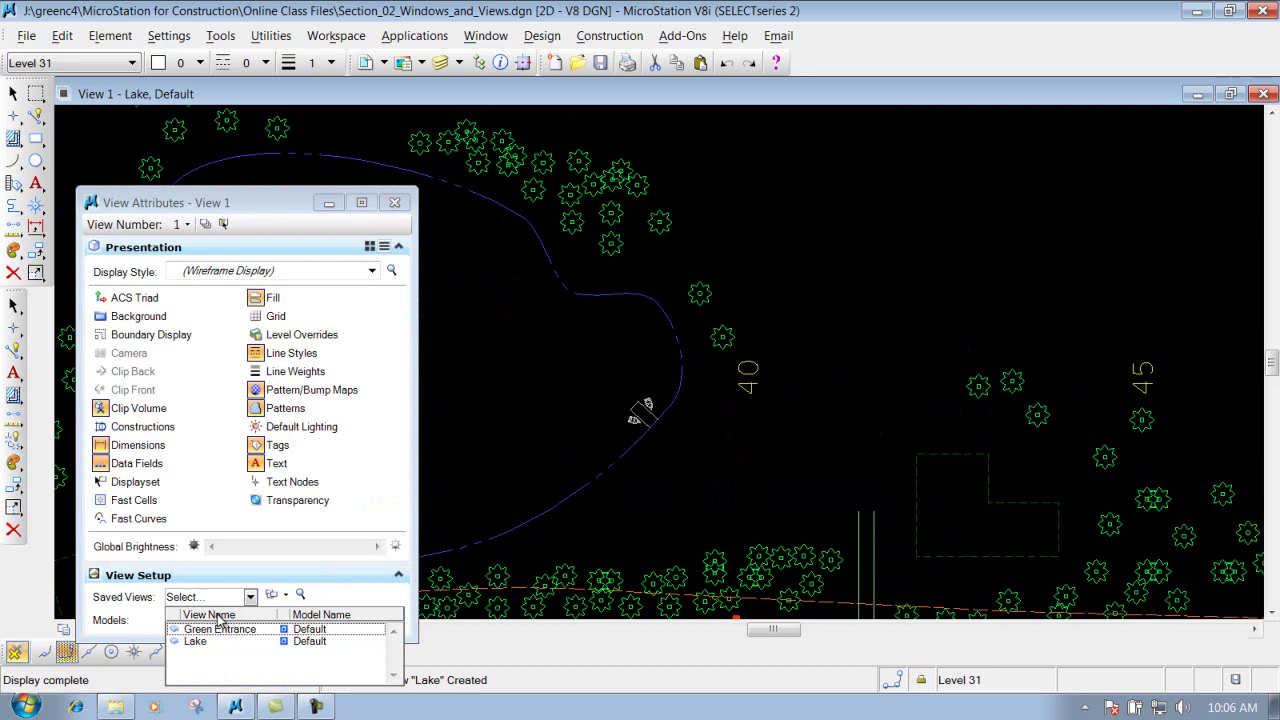
{"action": "left_click", "coordinate": [225, 630]}
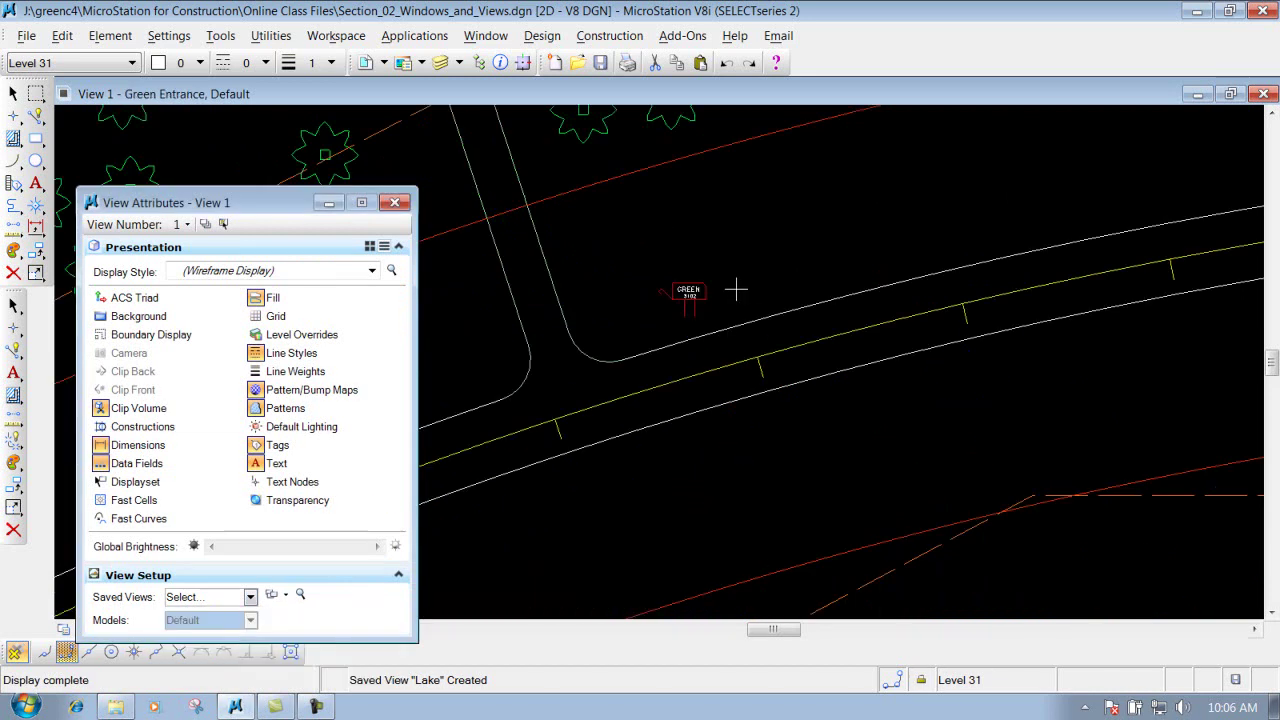
Close View Attributes and reopen Utilities > Saved Views for View 1
{"action": "left_click", "coordinate": [395, 203]}
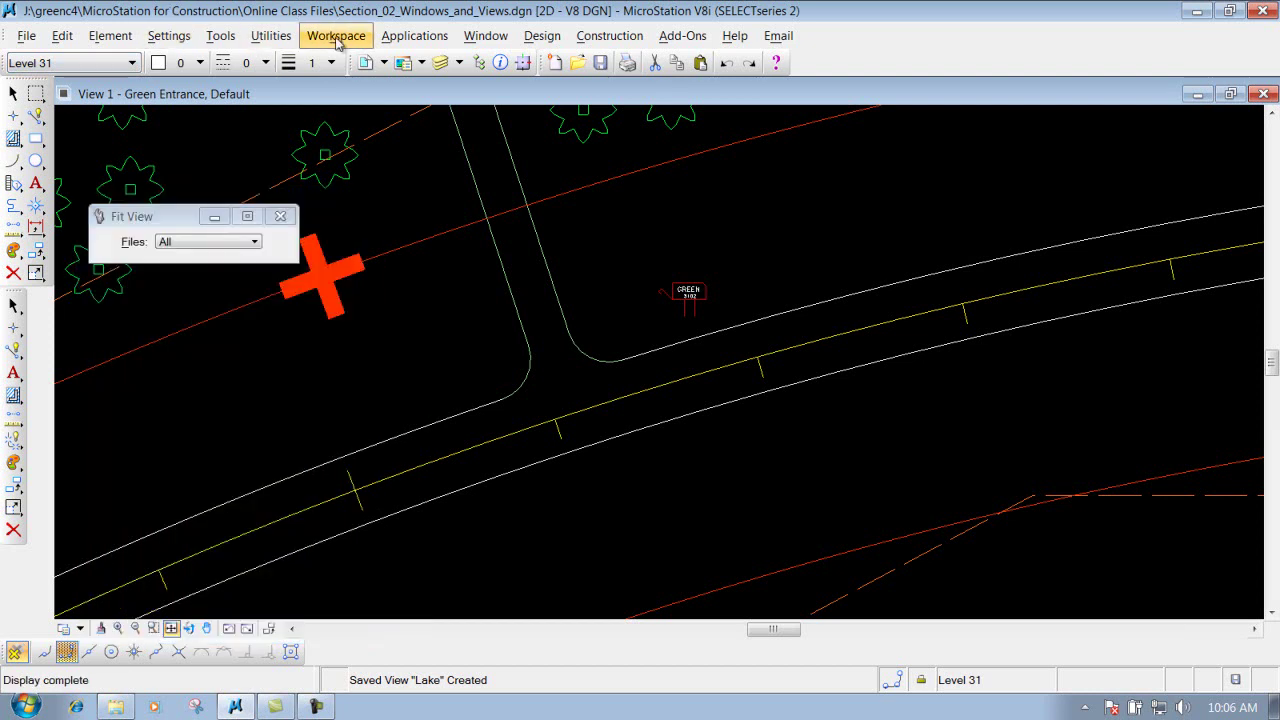
{"action": "left_click", "coordinate": [271, 36]}
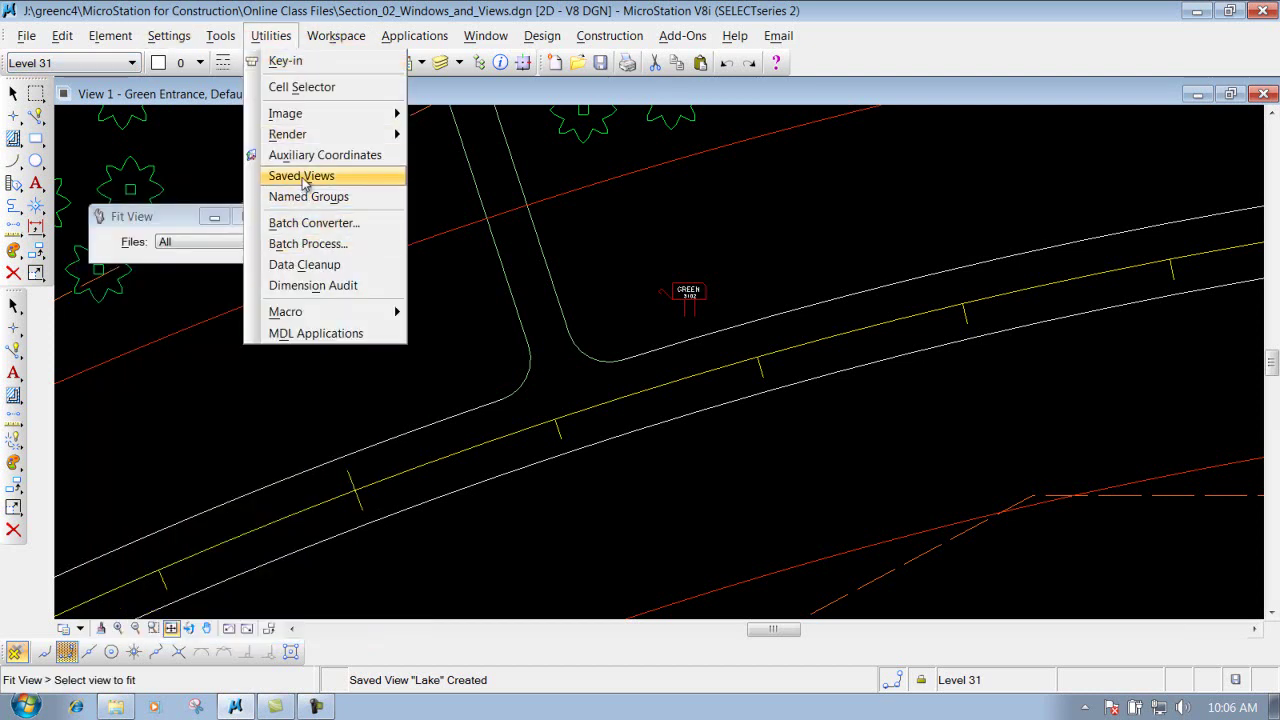
{"action": "left_click", "coordinate": [302, 175]}
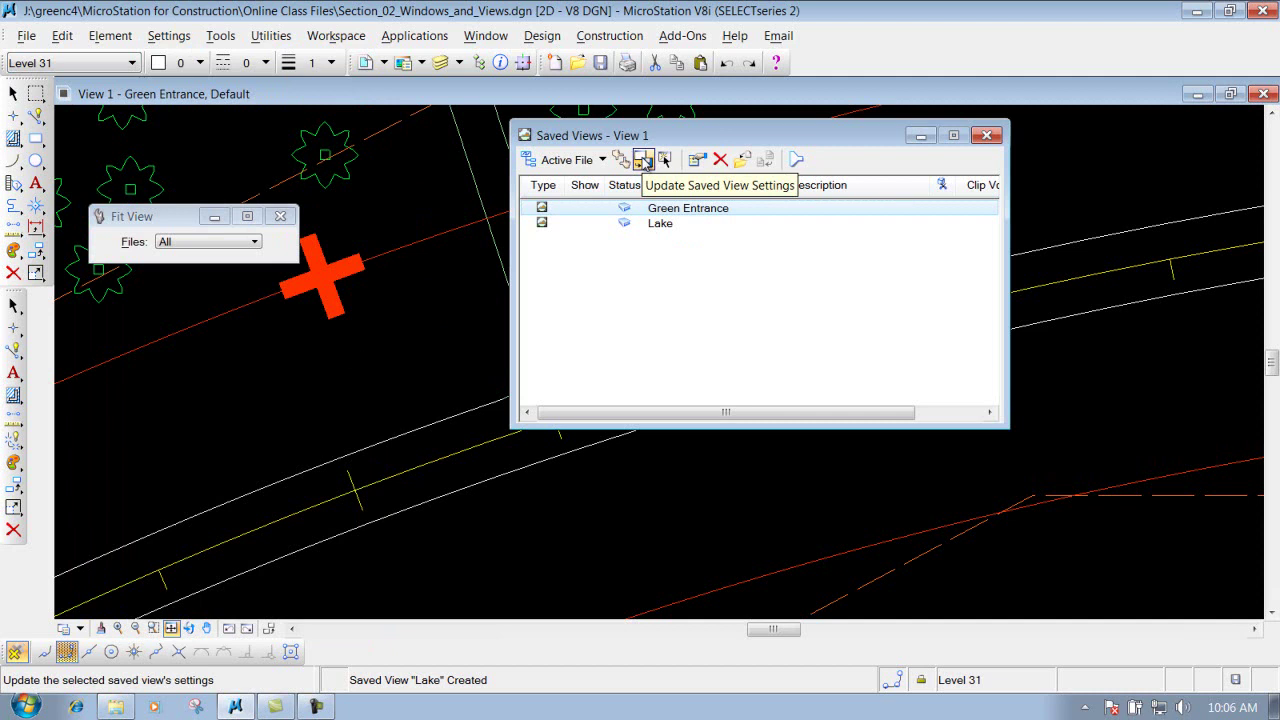
Apply the Lake saved view to View 1 and close the tool settings
{"action": "left_click", "coordinate": [647, 158]}
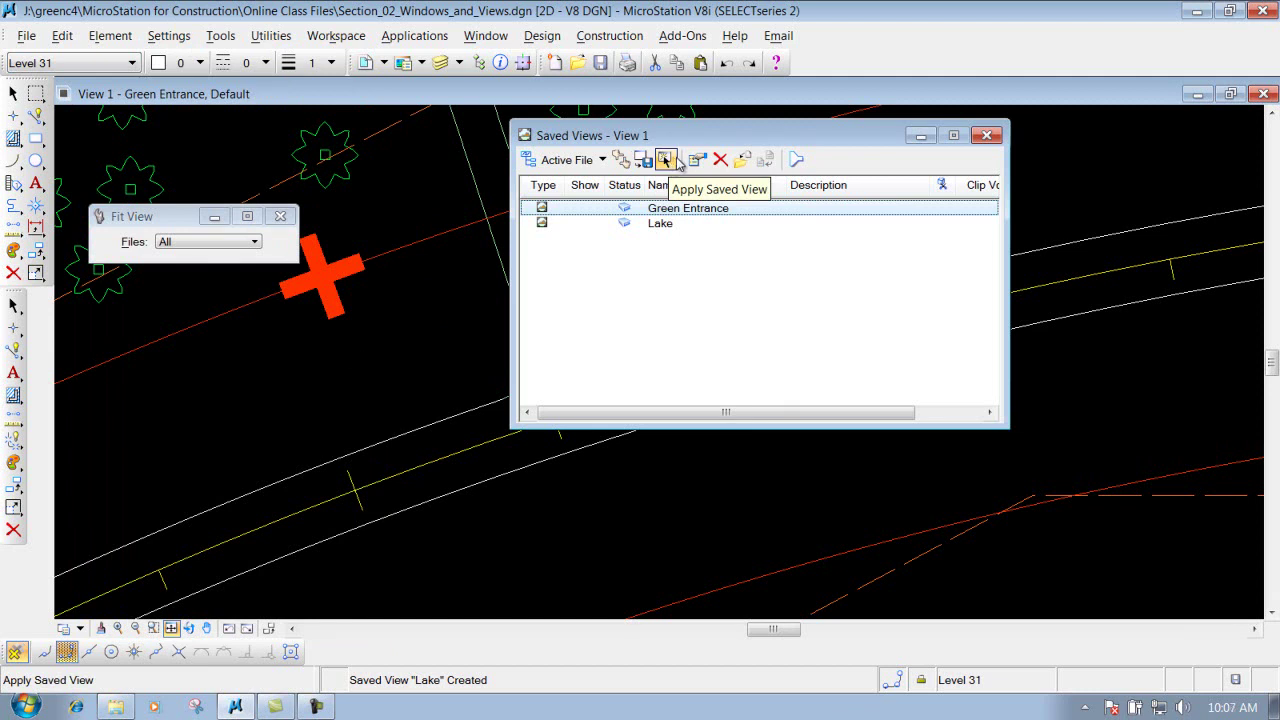
{"action": "left_click", "coordinate": [677, 163]}
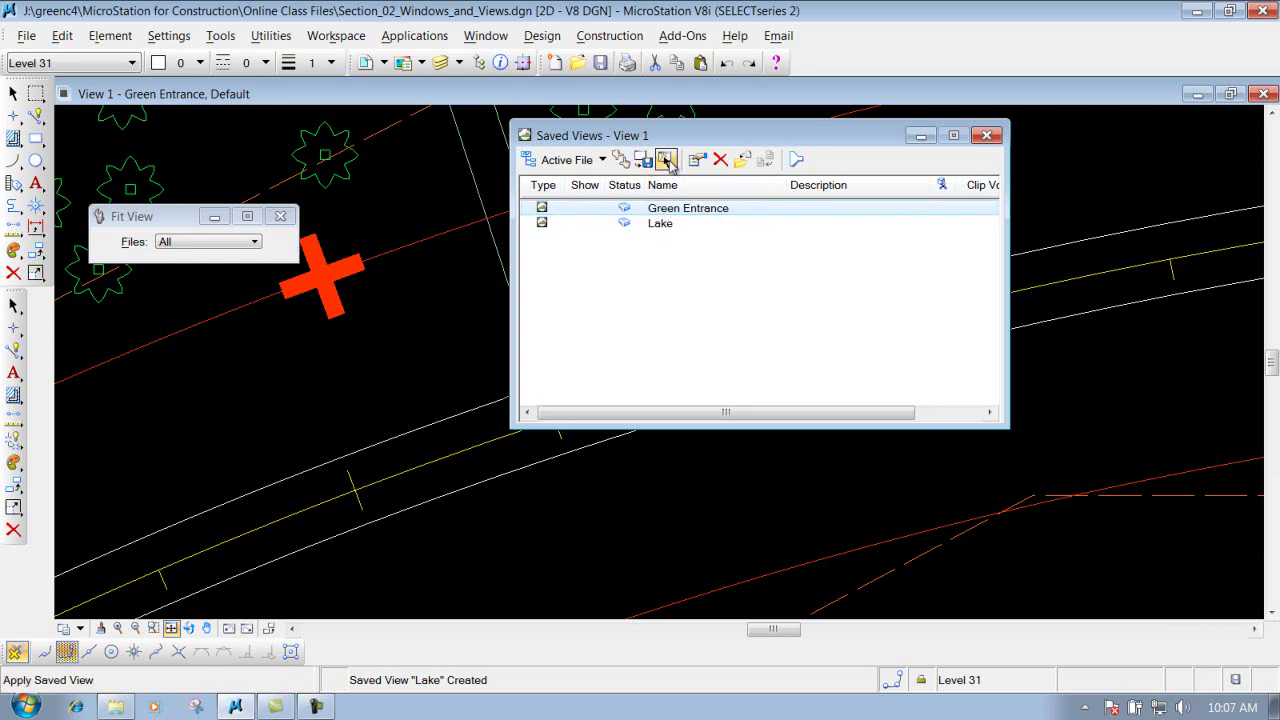
{"action": "key", "text": "Down"}
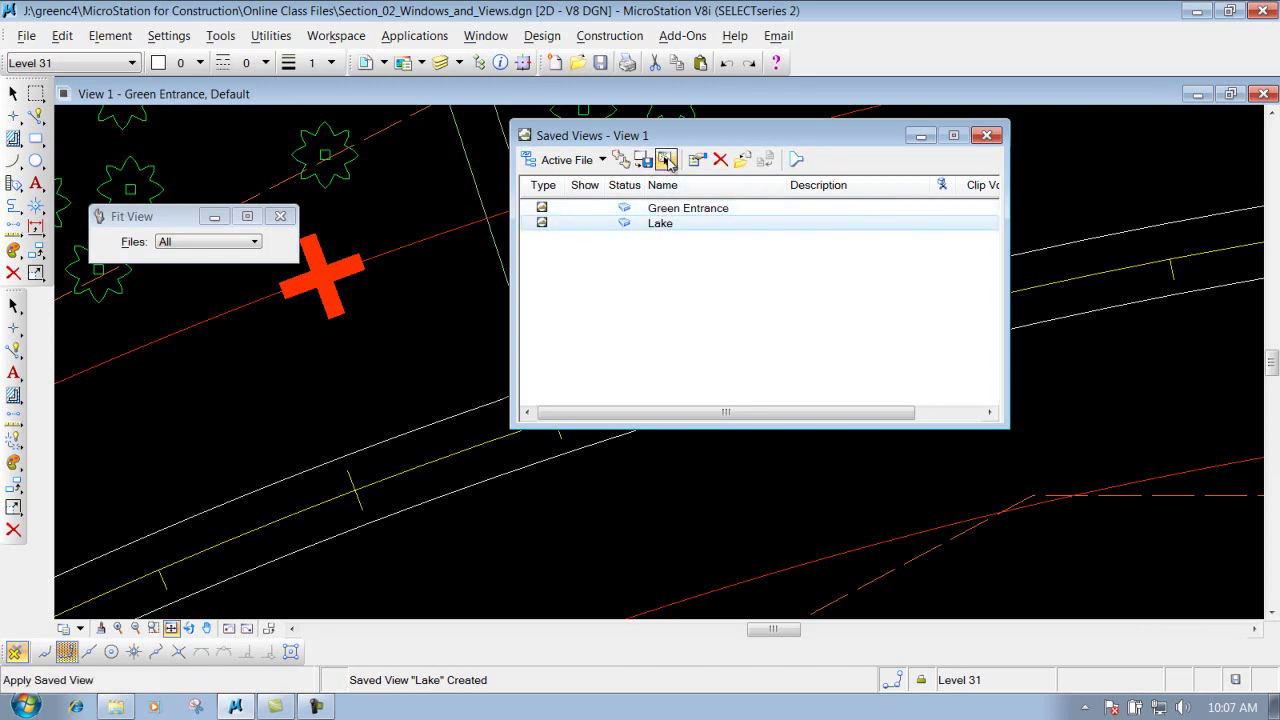
{"action": "left_click", "coordinate": [667, 163]}
{"action": "left_click", "coordinate": [215, 398]}
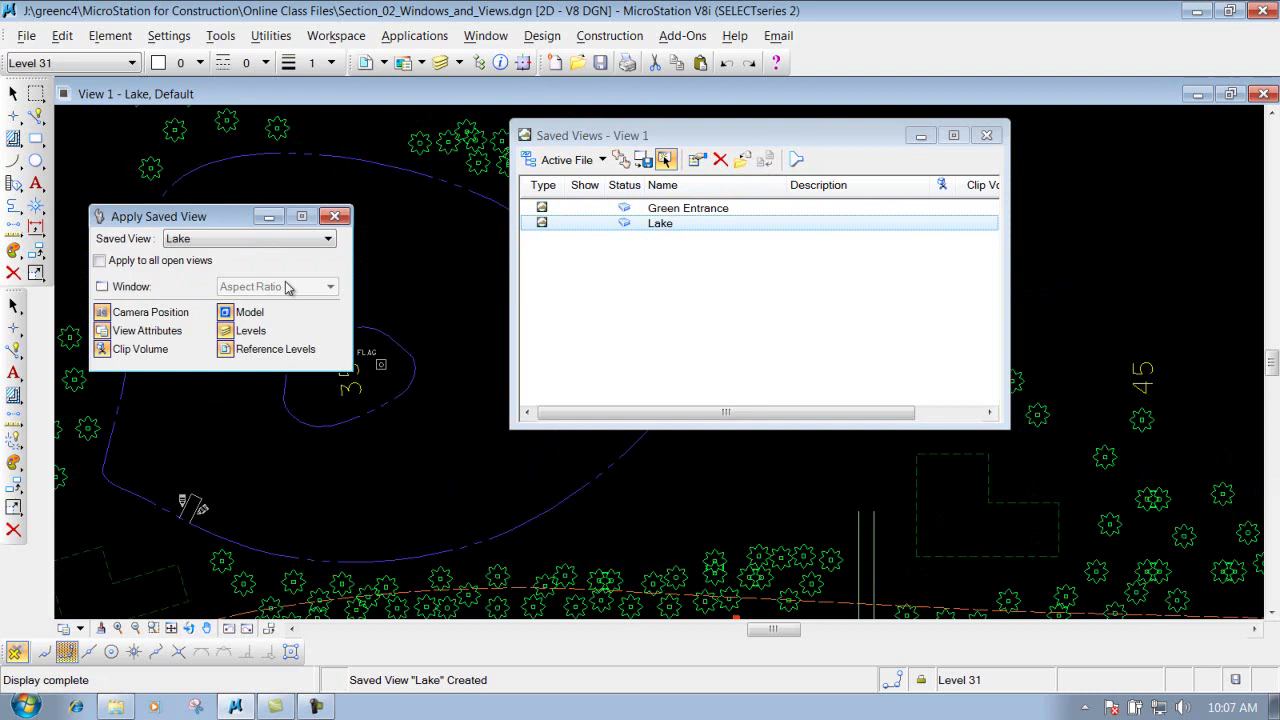
{"action": "left_click", "coordinate": [334, 216]}
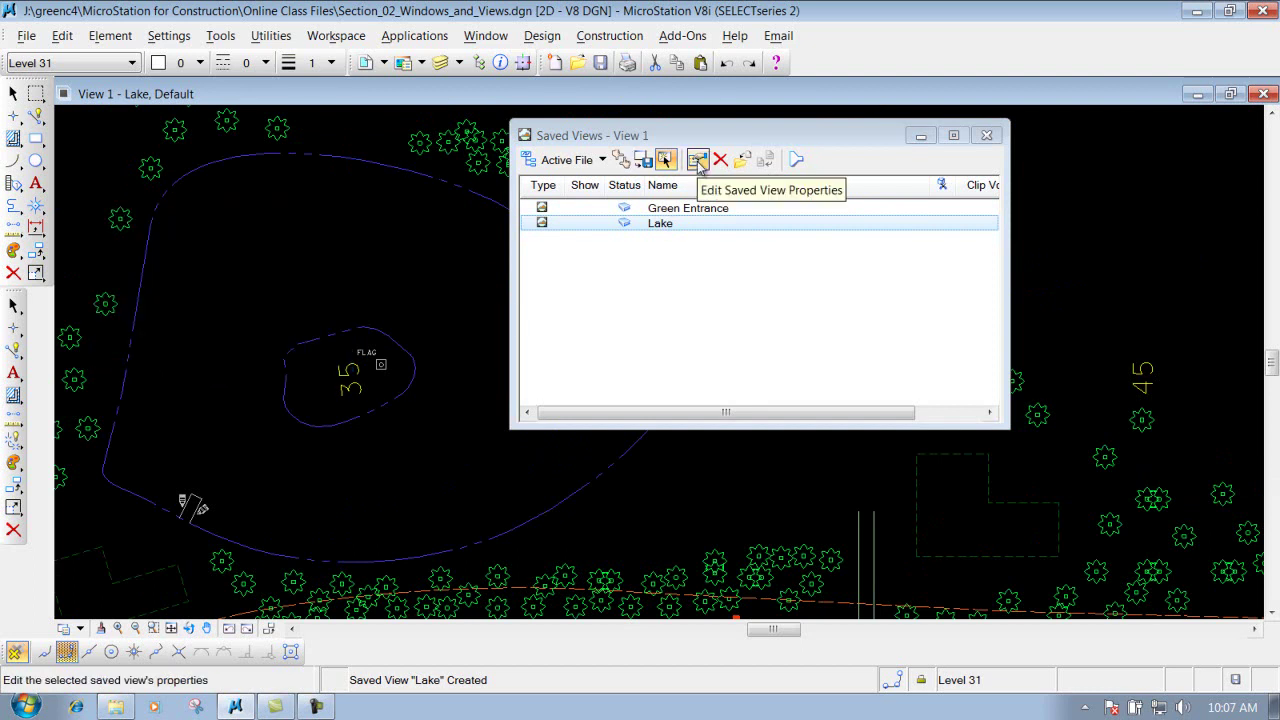
{"action": "left_click", "coordinate": [699, 162]}
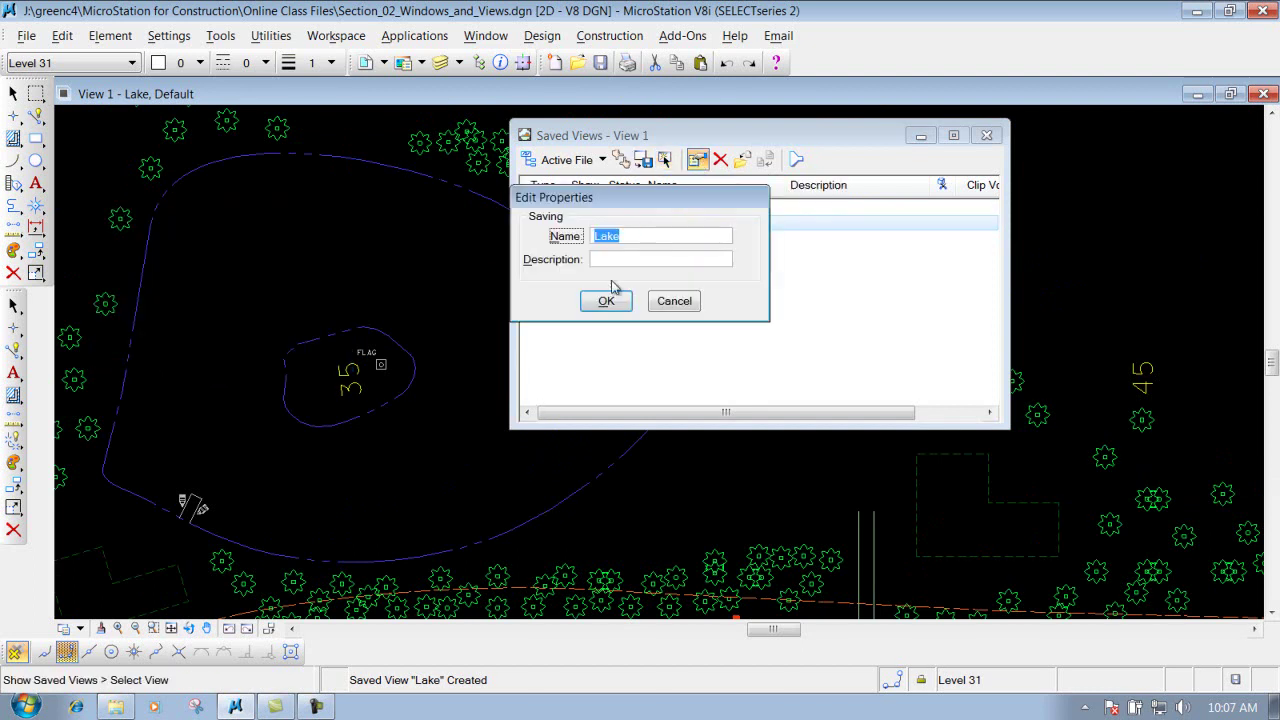
{"action": "left_click", "coordinate": [672, 301]}
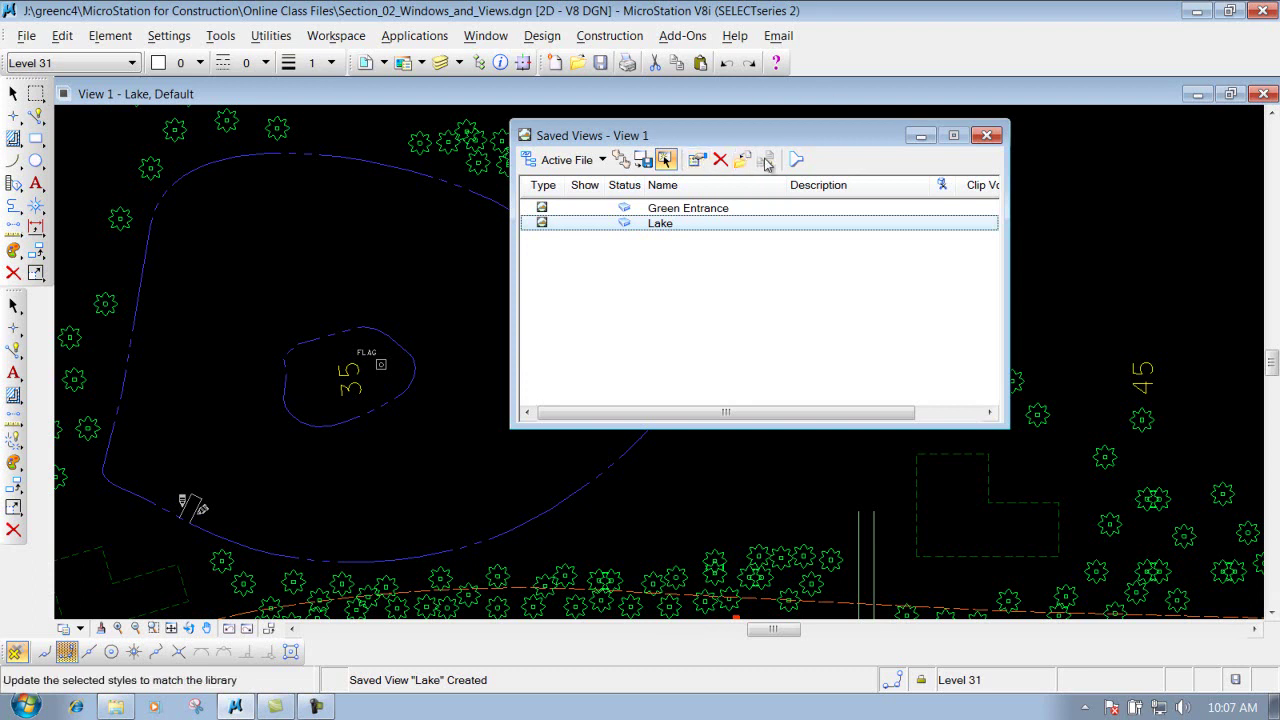
{"action": "left_click", "coordinate": [603, 161]}
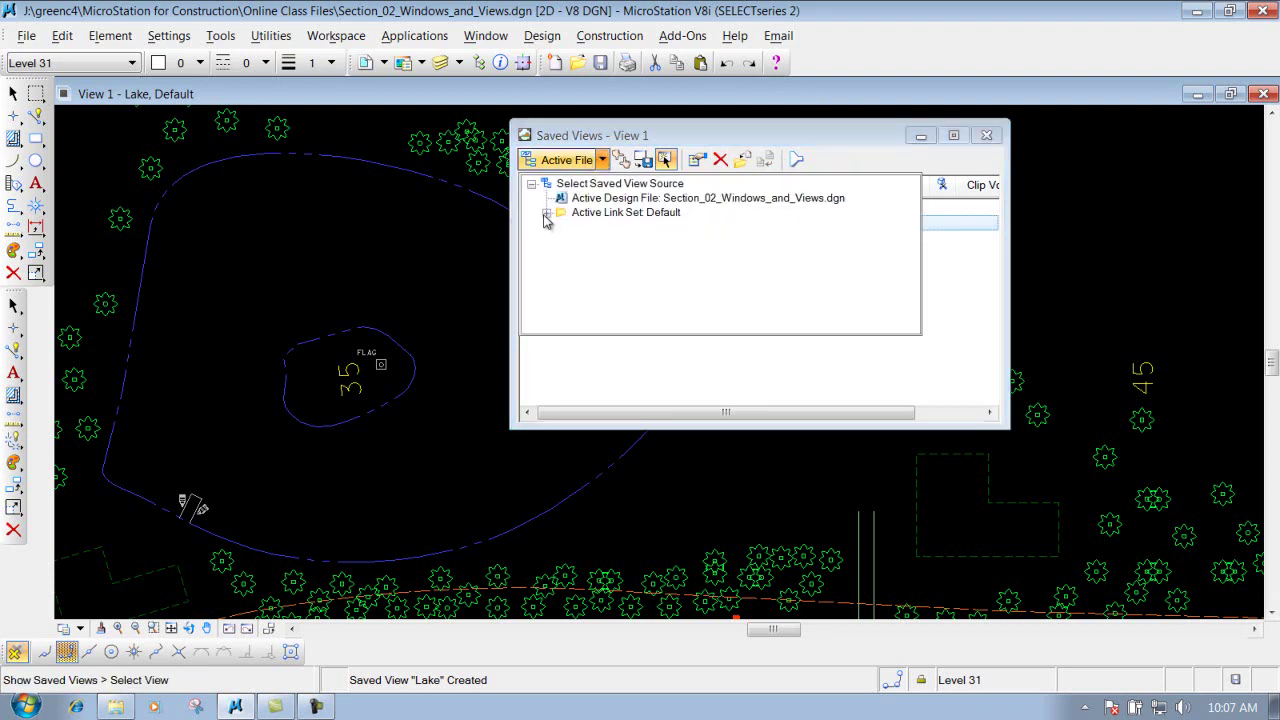
{"action": "left_click", "coordinate": [975, 293]}
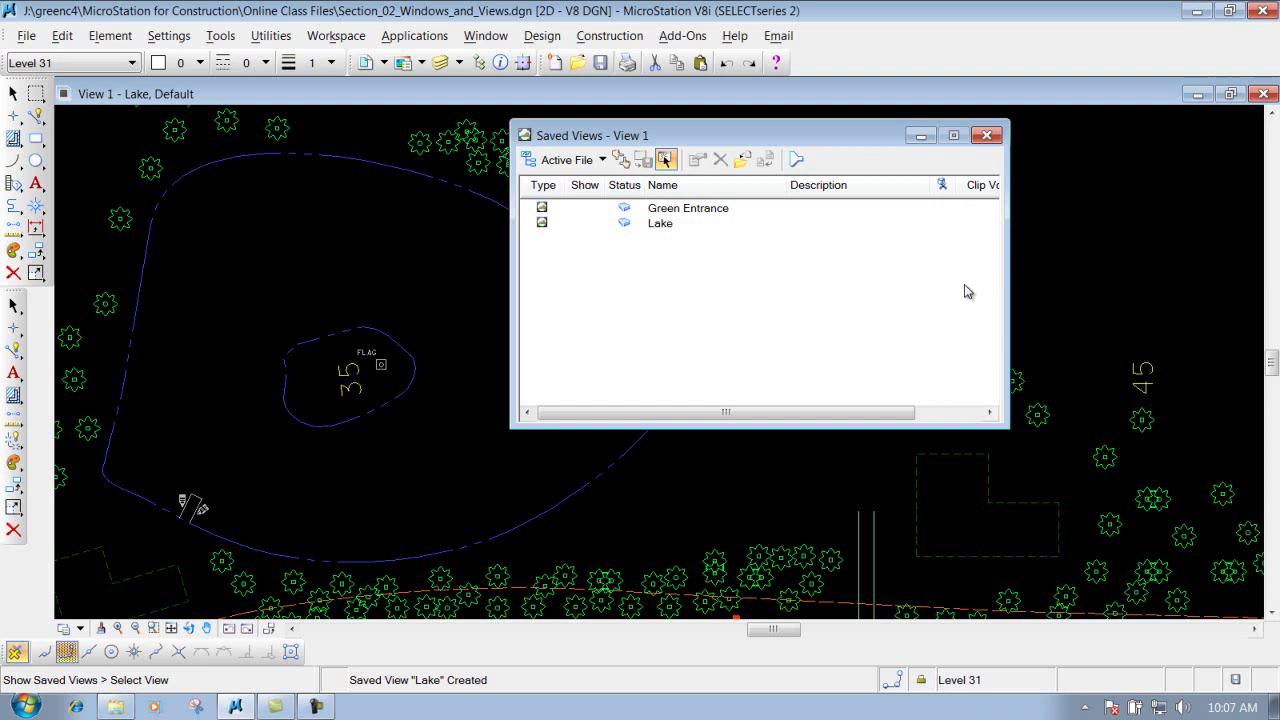
{"action": "left_click", "coordinate": [603, 161]}
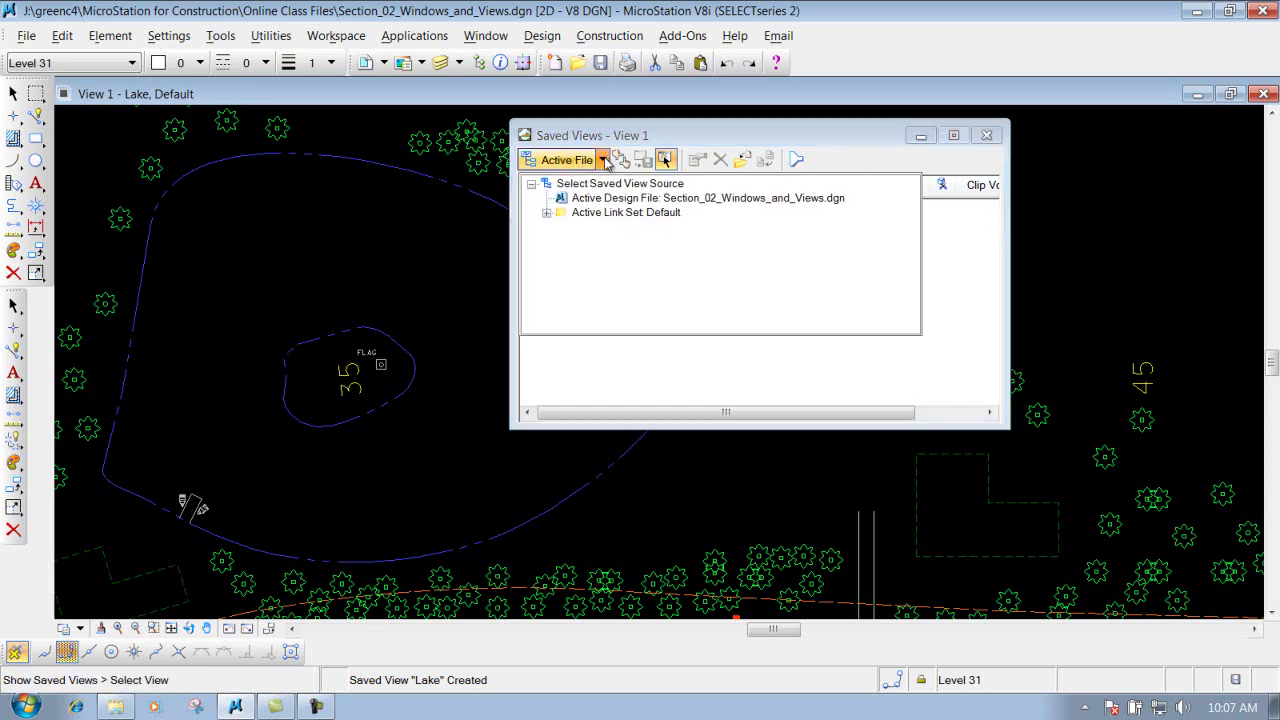
{"action": "left_click", "coordinate": [945, 248]}
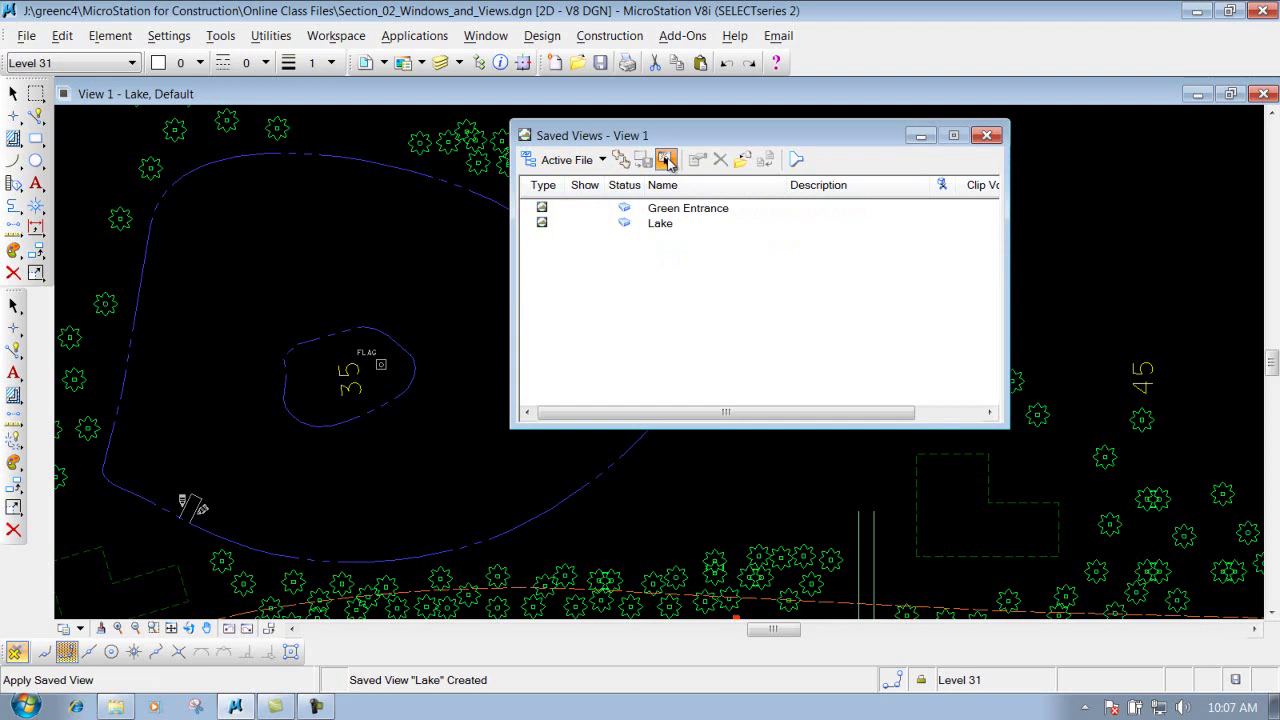
{"action": "left_click", "coordinate": [667, 161]}
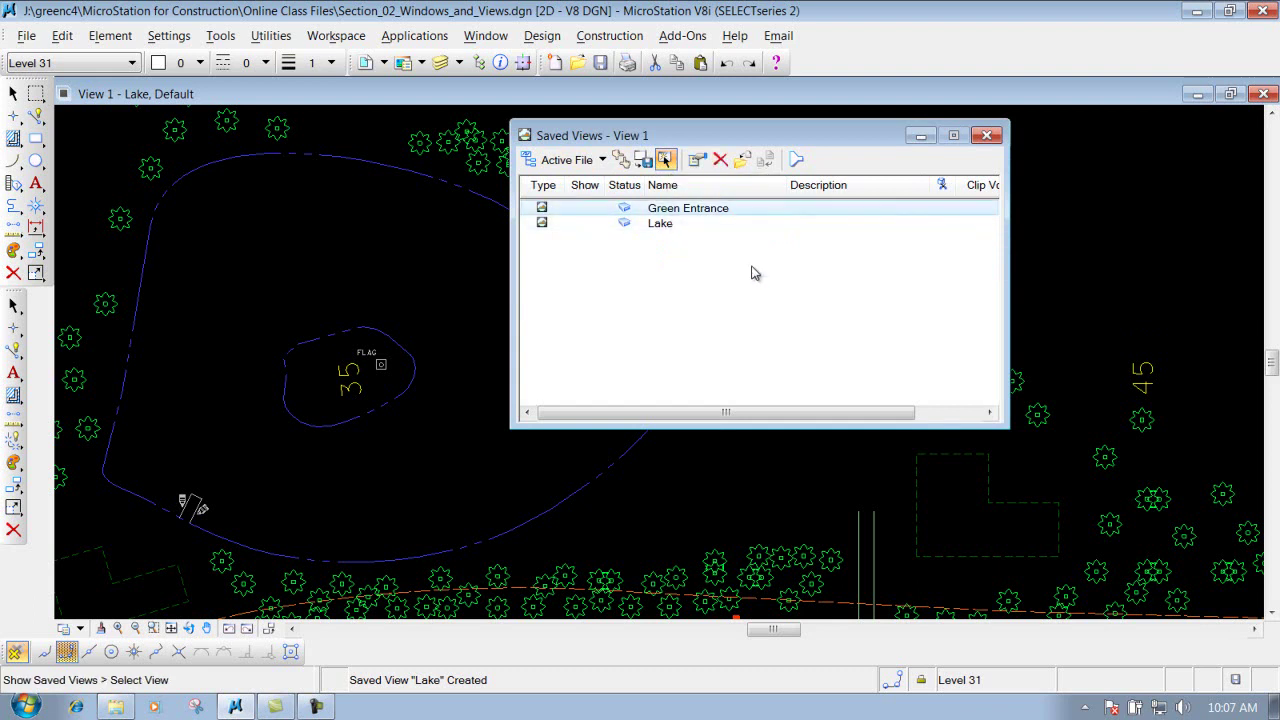